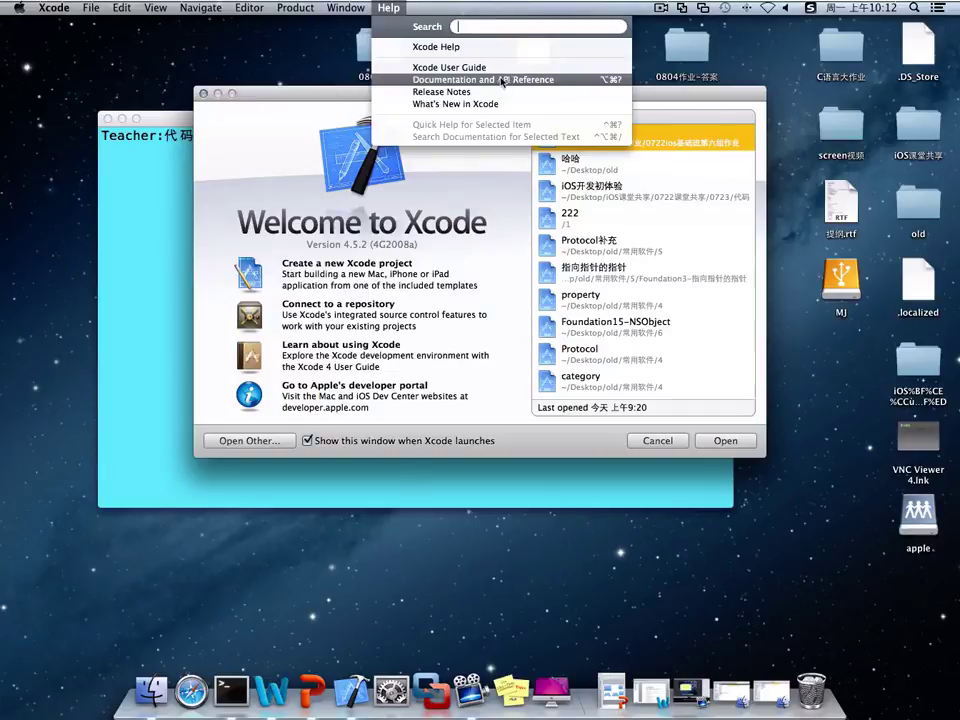
Open Xcode's Documentation and API Reference, expand the iOS 6.0 Library to view its categories, and close the Organizer window.
{"action": "left_click", "coordinate": [481, 80]}
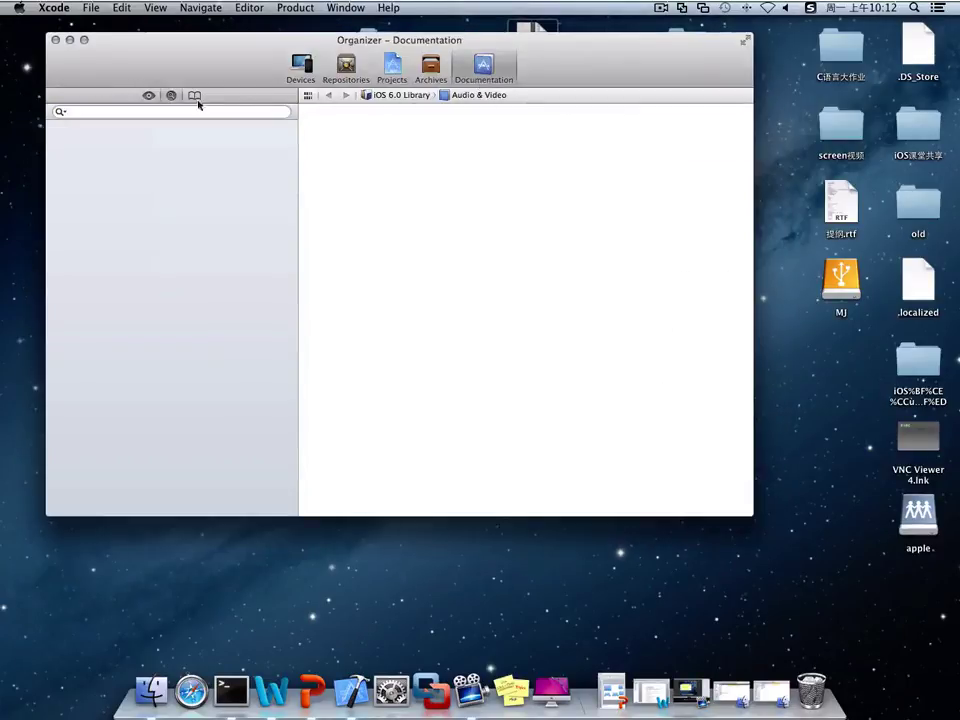
{"action": "left_click", "coordinate": [149, 96]}
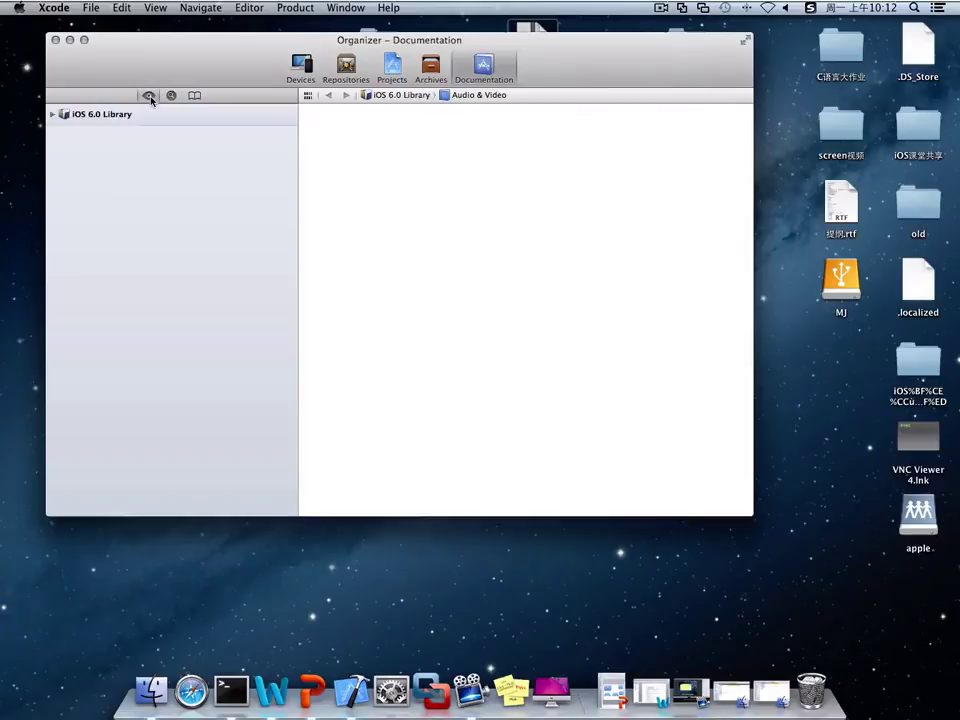
{"action": "left_click", "coordinate": [54, 114]}
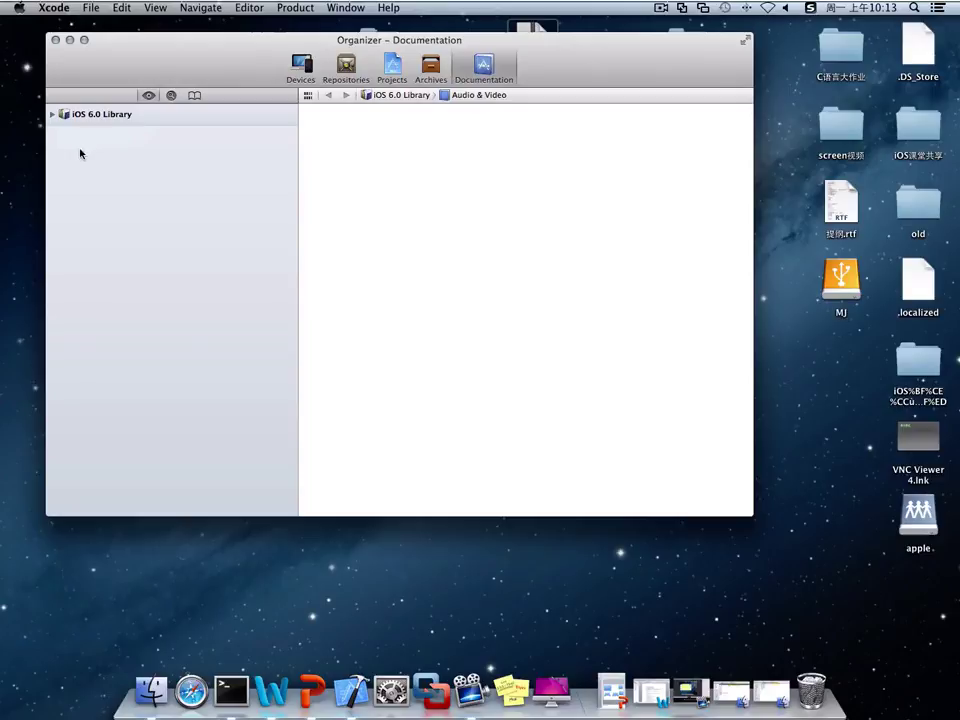
{"action": "right_click", "coordinate": [119, 116]}
{"action": "key", "text": "Escape"}
{"action": "left_click", "coordinate": [52, 114]}
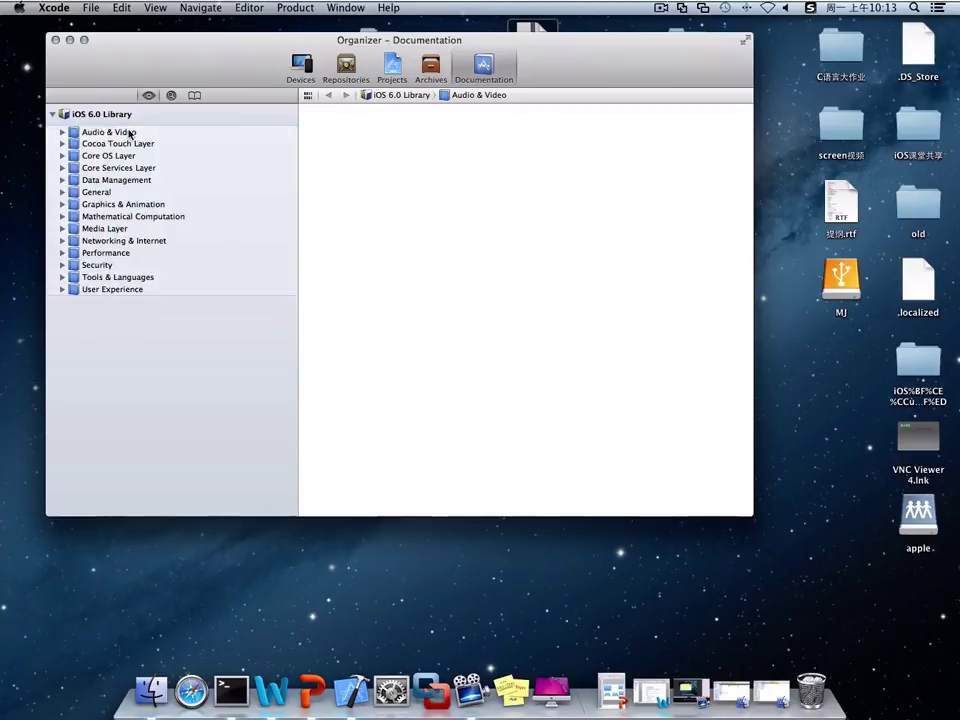
{"action": "left_click", "coordinate": [52, 114]}
{"action": "left_click_drag", "start_coordinate": [147, 46], "coordinate": [184, 109]}
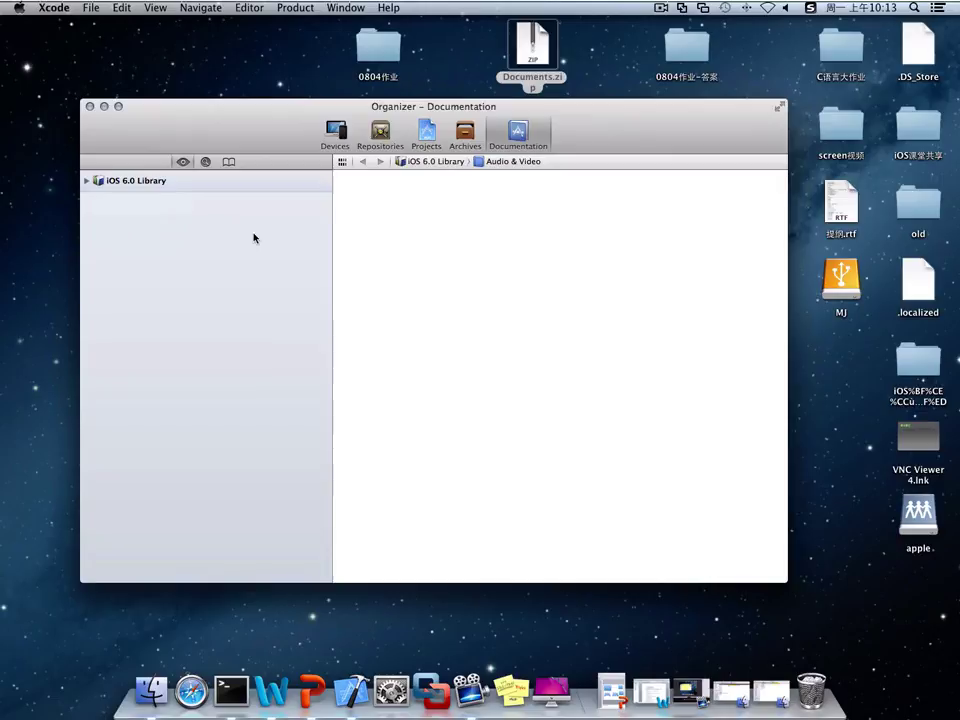
{"action": "left_click", "coordinate": [89, 106]}
Move the terminal window clear of the files at the top of the desktop.
{"action": "left_click_drag", "start_coordinate": [469, 128], "coordinate": [419, 201]}
{"action": "left_click_drag", "start_coordinate": [507, 40], "coordinate": [210, 84]}
{"action": "left_click", "coordinate": [574, 146]}
{"action": "left_click", "coordinate": [520, 88]}
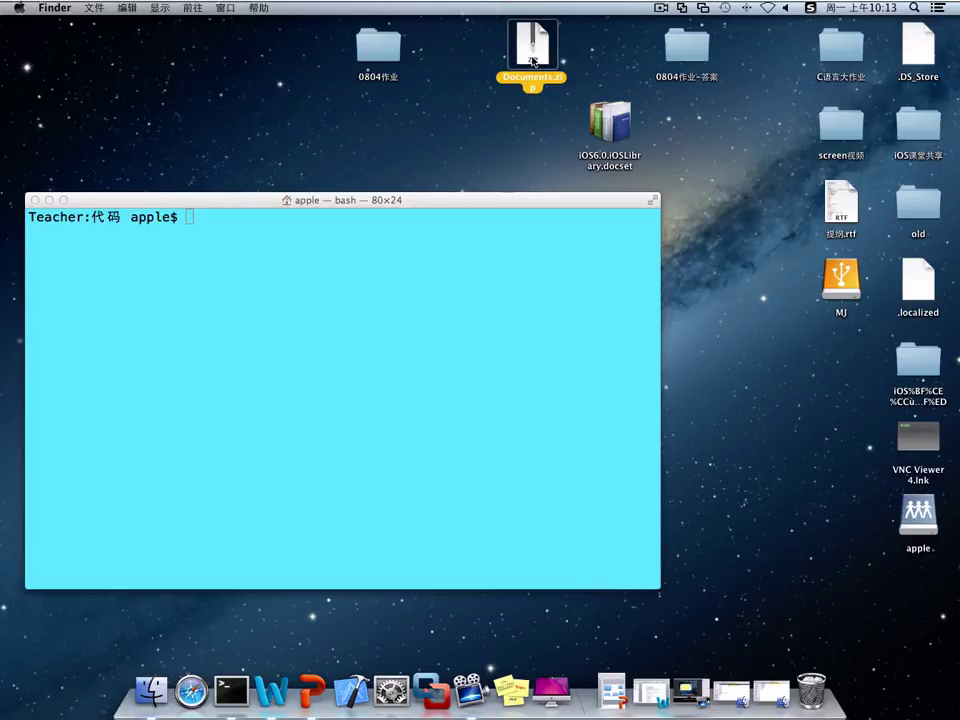
Preview iOS6.0.iOSLibrary.docset with Quick Look and place it directly below Documents.zip on the desktop.
{"action": "left_click_drag", "start_coordinate": [609, 122], "coordinate": [239, 86]}
{"action": "key", "text": "space"}
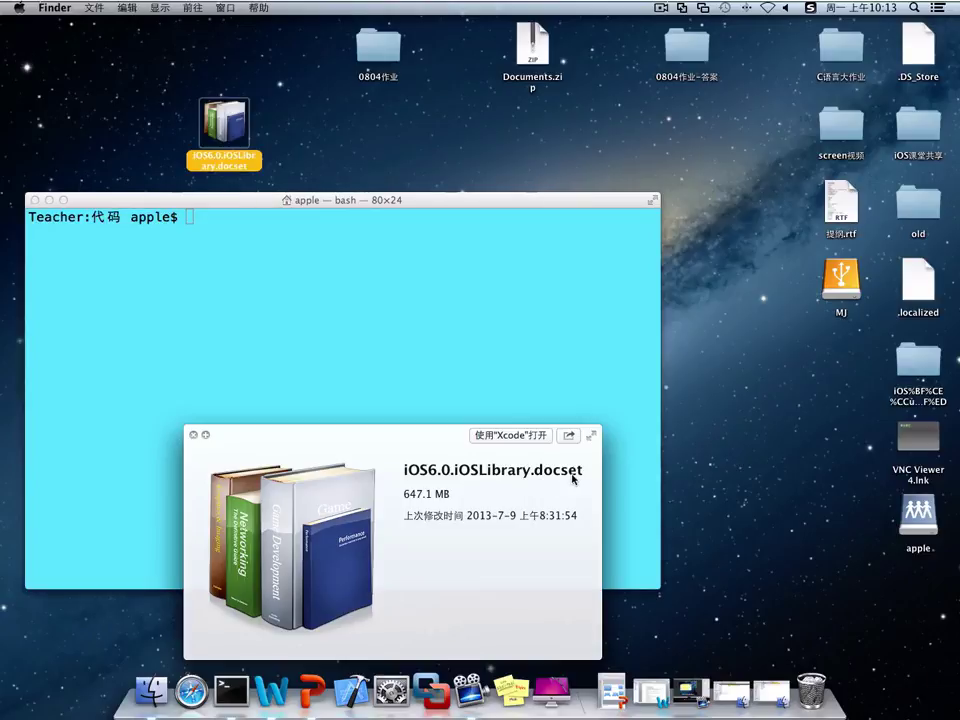
{"action": "key", "text": "space"}
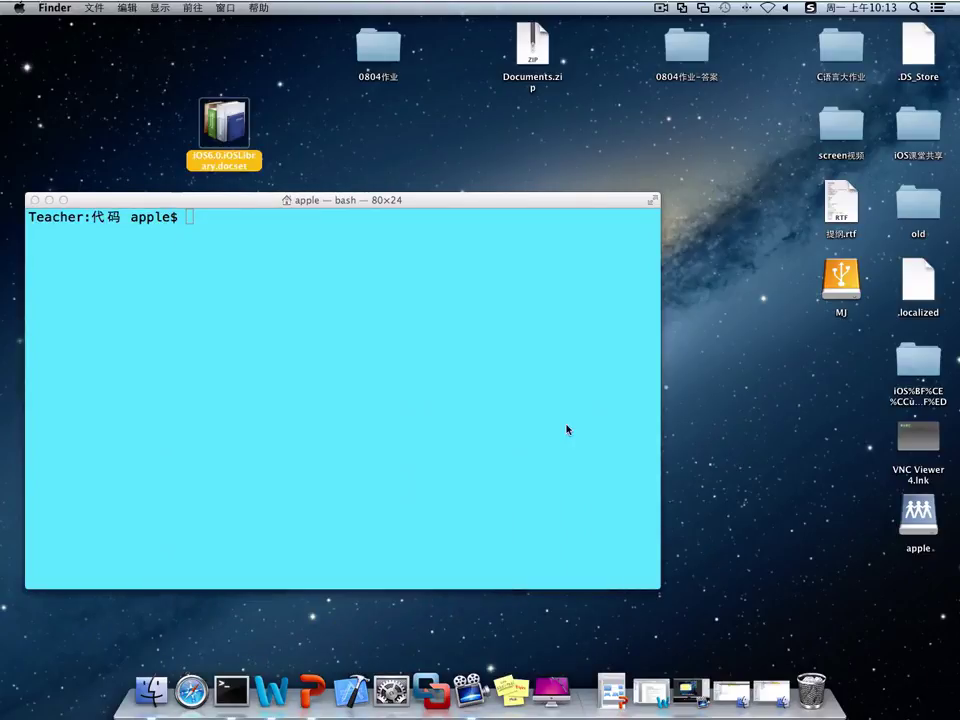
{"action": "left_click_drag", "start_coordinate": [250, 117], "coordinate": [579, 128]}
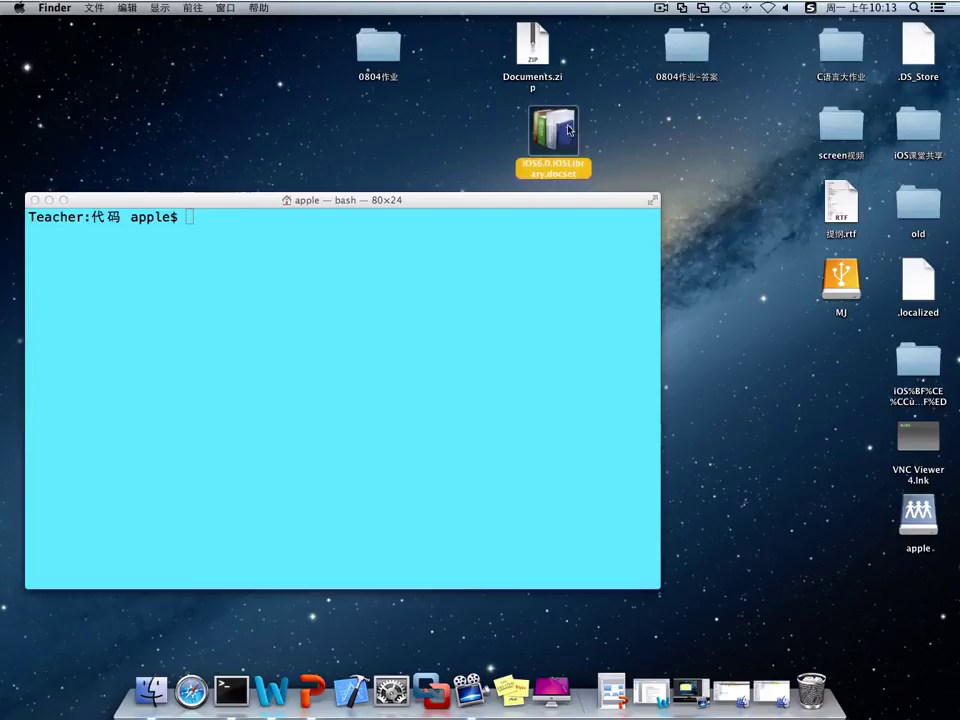
Open a Finder window, position it below the docset, and bring its sidebar favourites into view.
{"action": "left_click", "coordinate": [155, 682]}
{"action": "left_click_drag", "start_coordinate": [189, 58], "coordinate": [238, 194]}
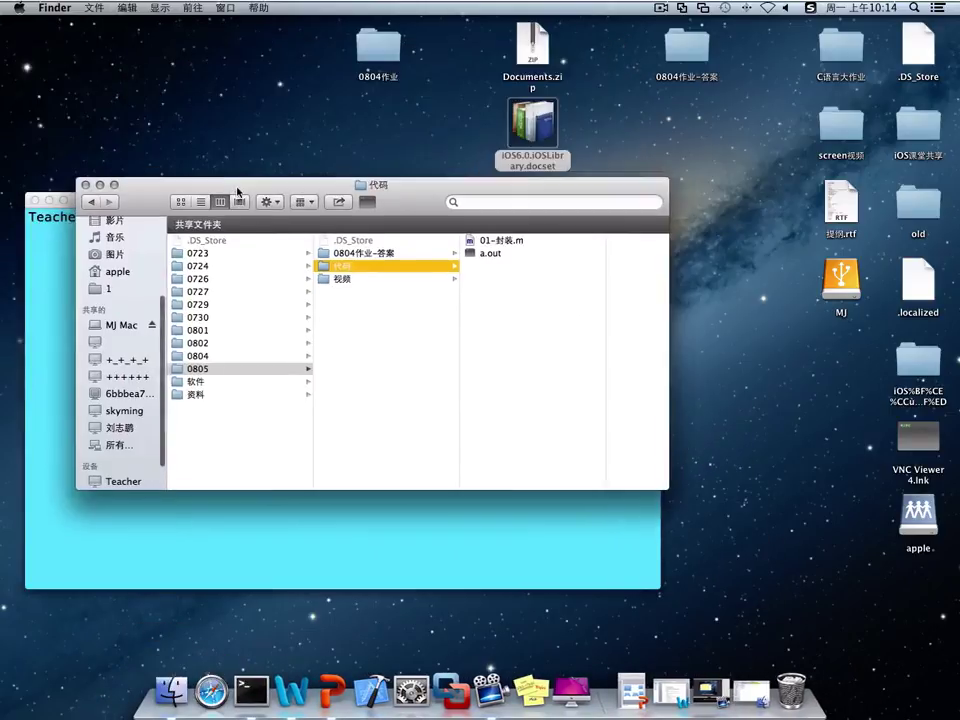
{"action": "scroll", "coordinate": [110, 287], "scroll_direction": "up", "scroll_amount": 3}
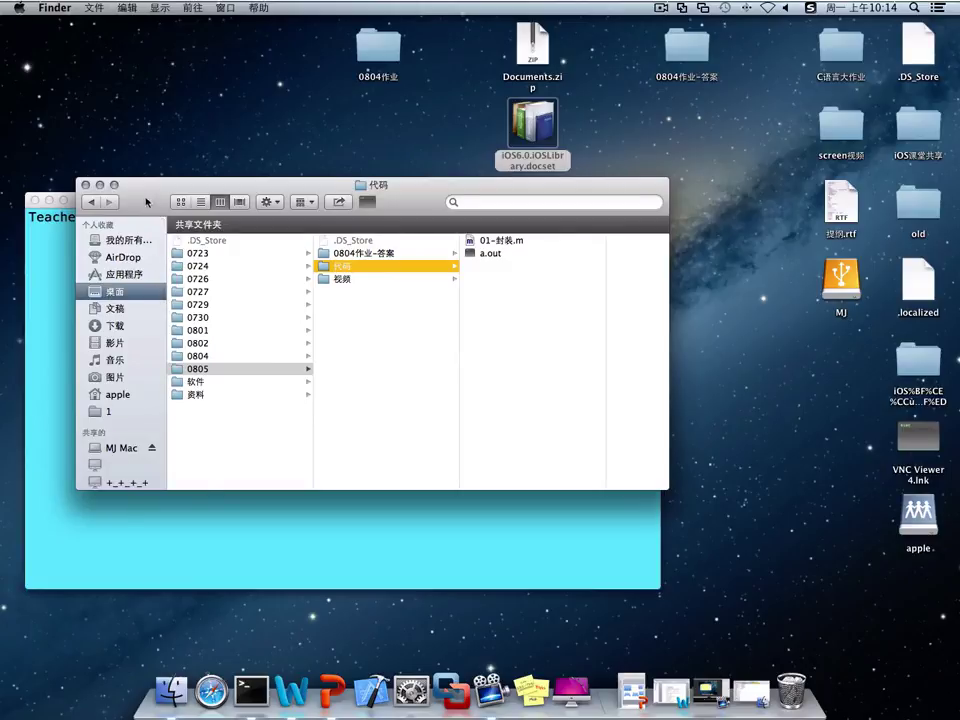
{"action": "left_click_drag", "start_coordinate": [147, 202], "coordinate": [149, 195]}
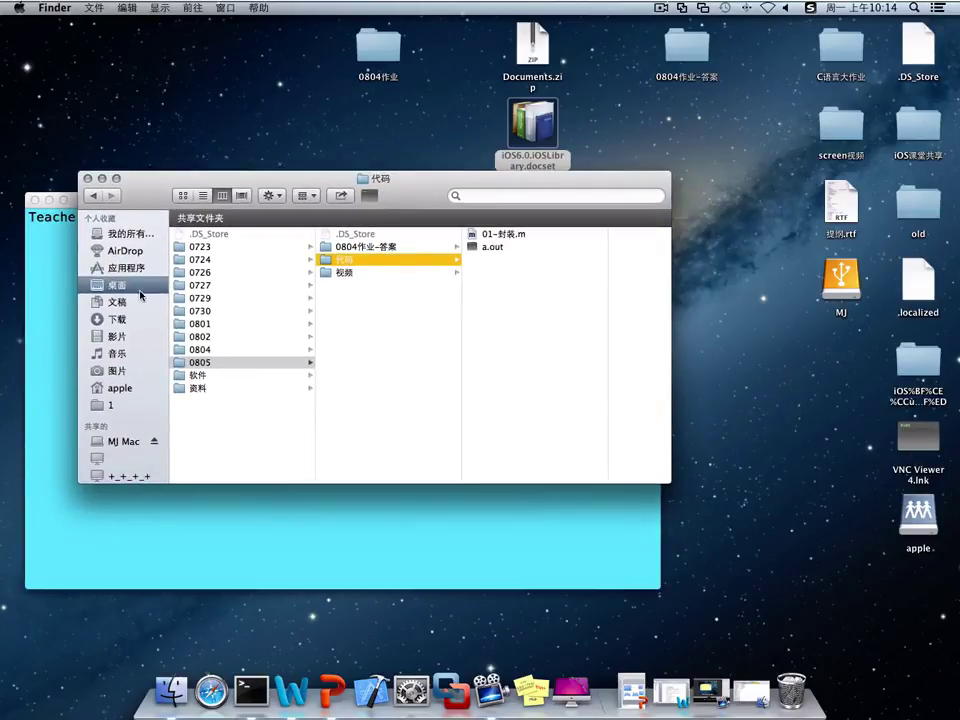
Switch to Stickies and add the line "1.直接放到Xcode中" below the existing note text.
{"action": "left_click", "coordinate": [530, 688]}
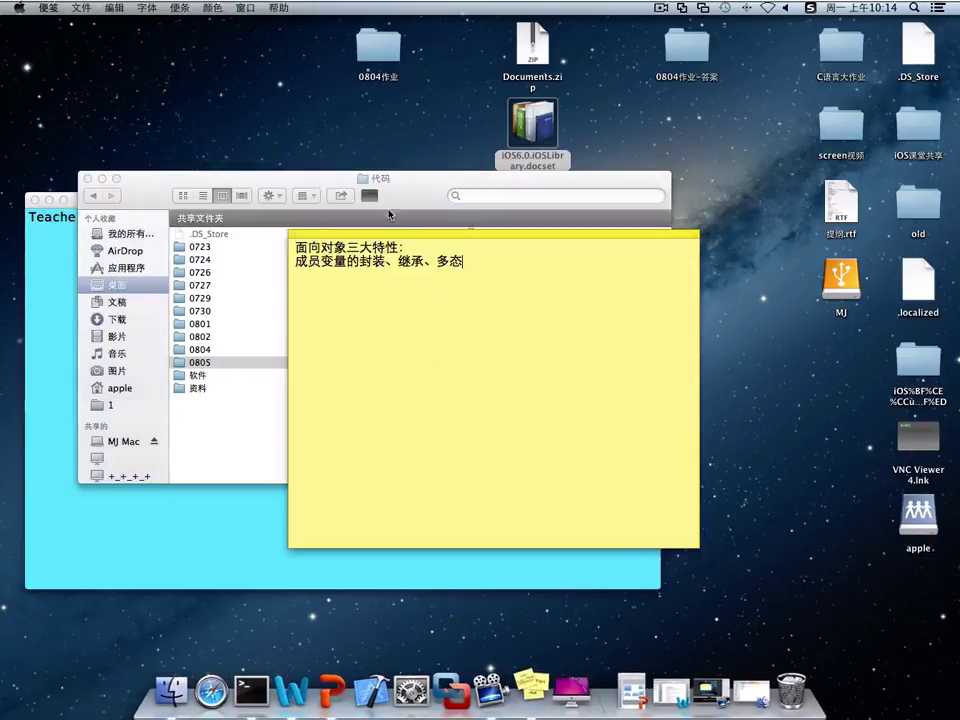
{"action": "key", "text": "Return"}
{"action": "key", "text": "Return"}
{"action": "type", "text": "1."}
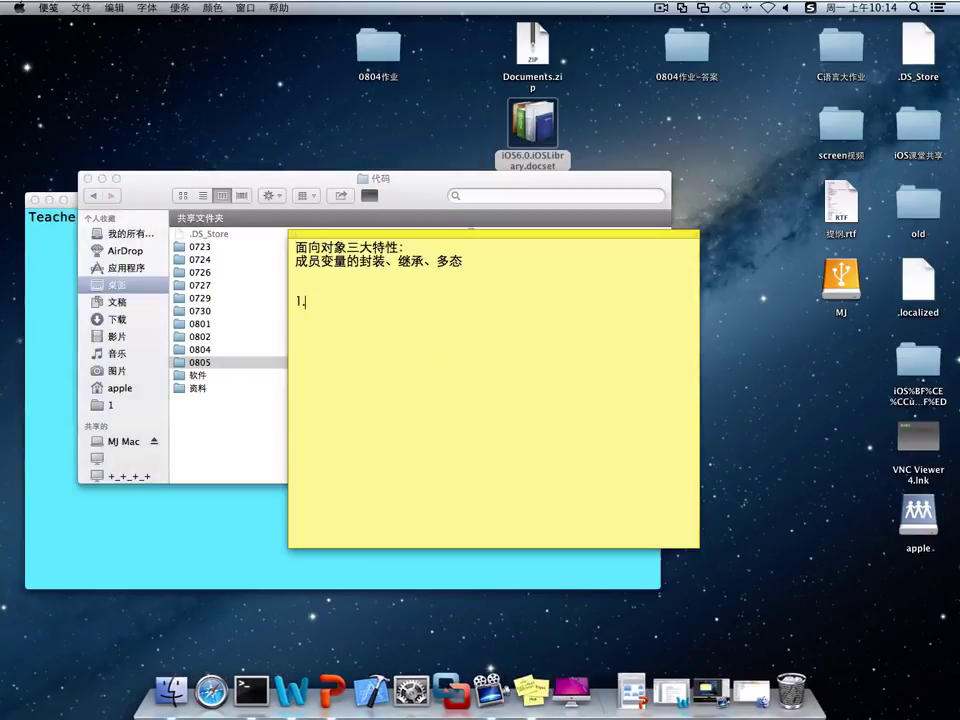
{"action": "key", "text": "shift"}
{"action": "key", "text": "shift"}
{"action": "type", "text": "直接"}
{"action": "type", "text": "fangfa"}
{"action": "key", "text": "space"}
{"action": "key", "text": "BackSpace"}
{"action": "key", "text": "BackSpace"}
{"action": "type", "text": "fangfa"}
{"action": "key", "text": "space"}
{"action": "key", "text": "BackSpace"}
{"action": "key", "text": "BackSpace"}
{"action": "type", "text": "fangdao"}
{"action": "key", "text": "space"}
{"action": "type", "text": "Xcoe"}
{"action": "key", "text": "Return"}
{"action": "type", "text": "zhong"}
{"action": "key", "text": "space"}
{"action": "left_click", "coordinate": [381, 302]}
{"action": "type", "text": "d"}
{"action": "key", "text": "Return"}
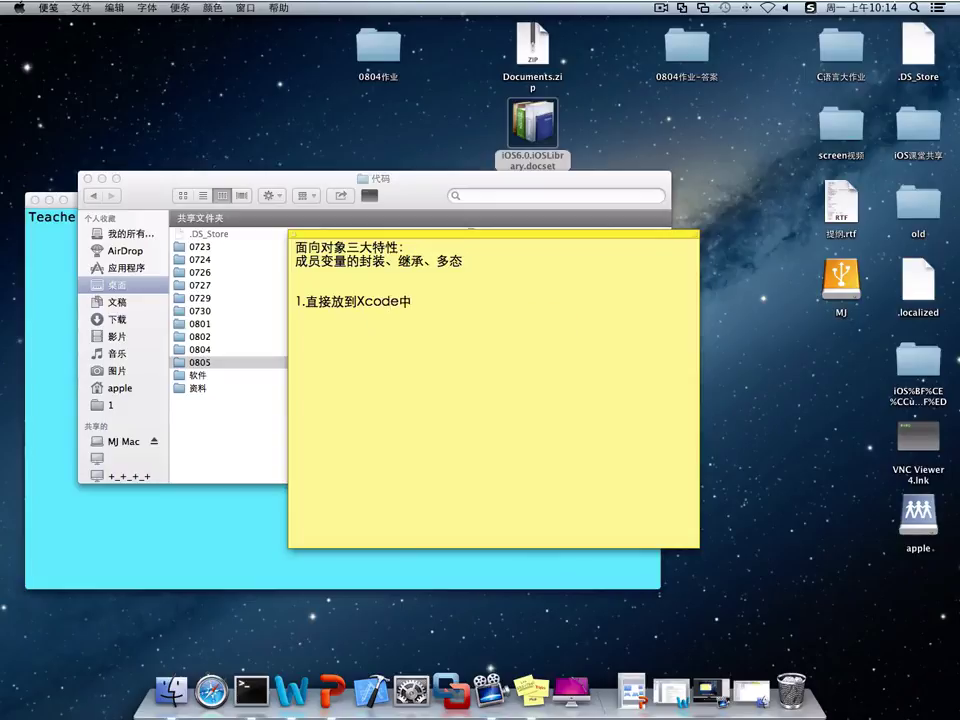
Switch back to Finder and show the package contents of Xcode.app from the Applications folder.
{"action": "left_click", "coordinate": [326, 184]}
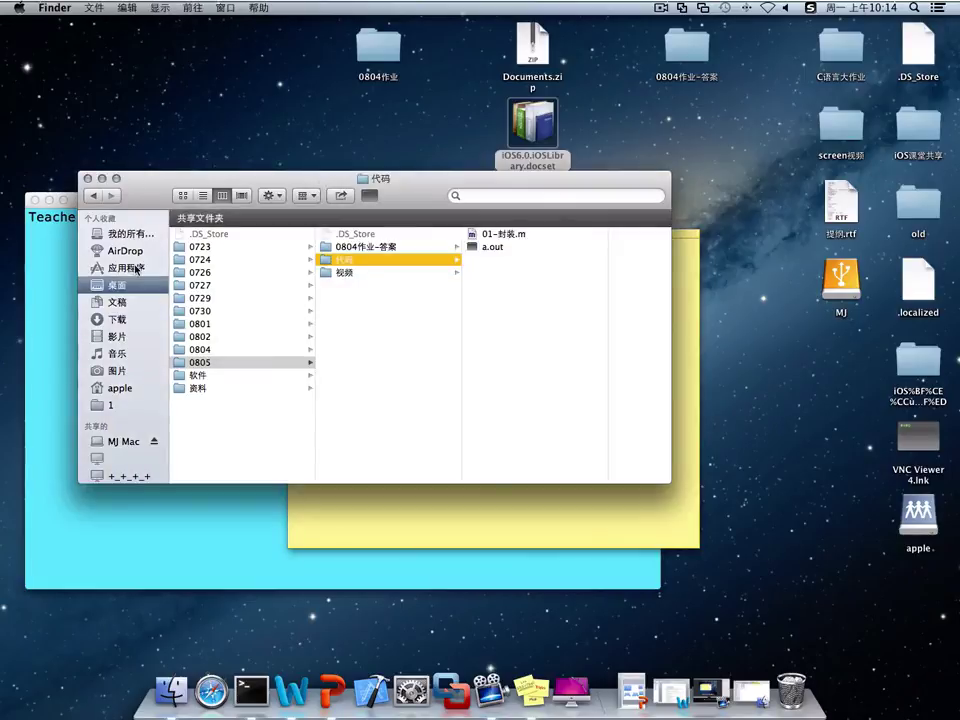
{"action": "left_click", "coordinate": [125, 268]}
{"action": "scroll", "coordinate": [220, 307], "scroll_direction": "up", "scroll_amount": 3}
{"action": "scroll", "coordinate": [221, 307], "scroll_direction": "up", "scroll_amount": 3}
{"action": "left_click", "coordinate": [225, 354]}
{"action": "right_click", "coordinate": [225, 354]}
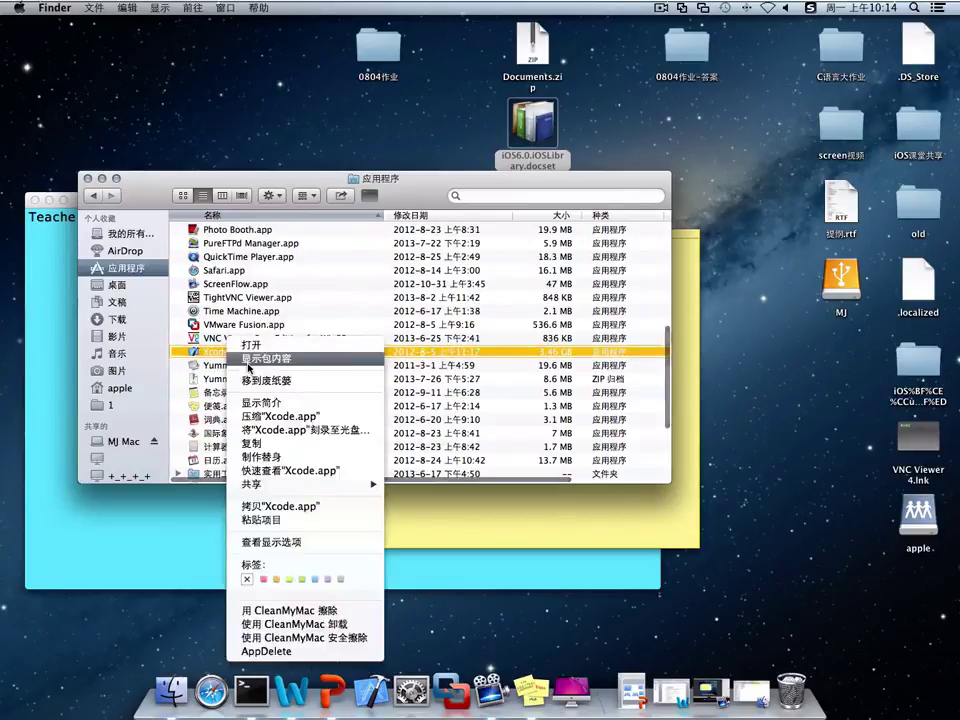
{"action": "left_click", "coordinate": [228, 358]}
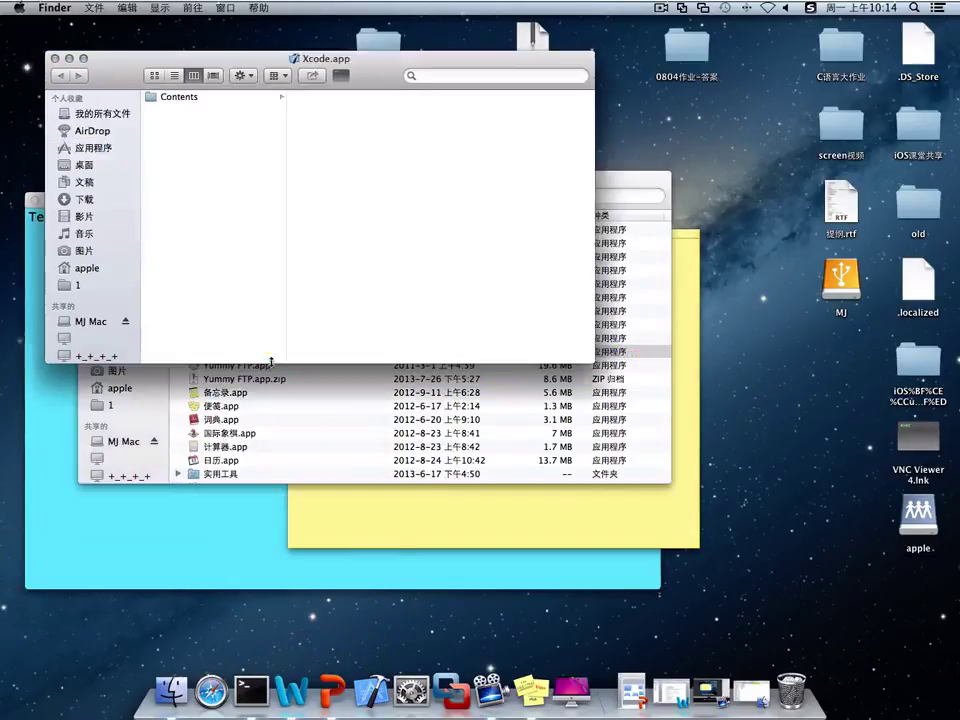
Browse to Contents/Developer/Documentation in the Xcode package and move the window off the desktop docset.
{"action": "left_click", "coordinate": [221, 98]}
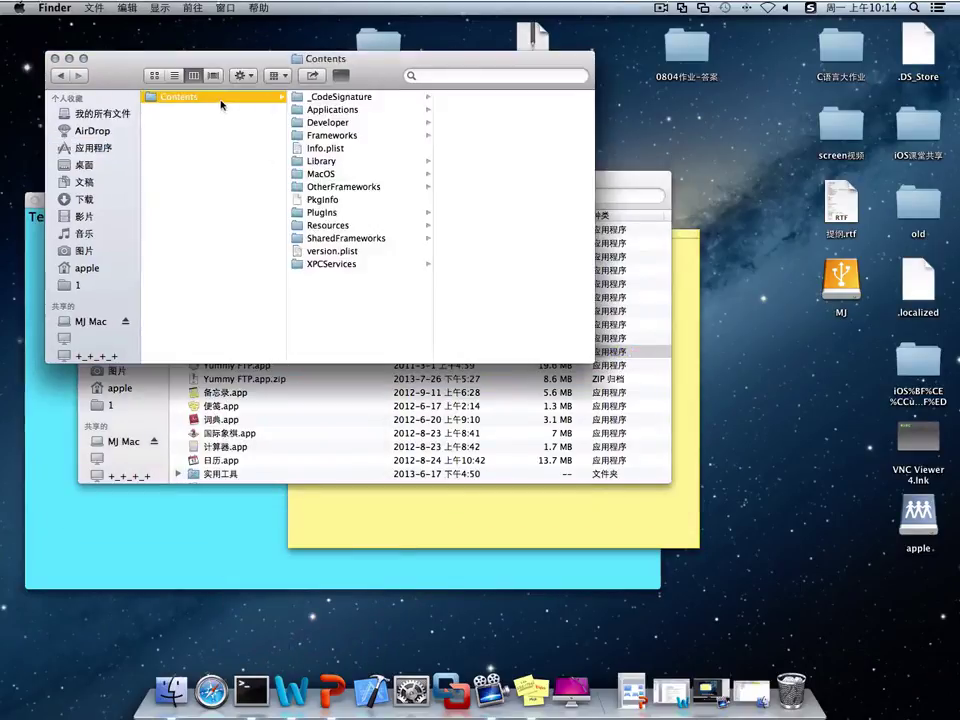
{"action": "left_click", "coordinate": [333, 123]}
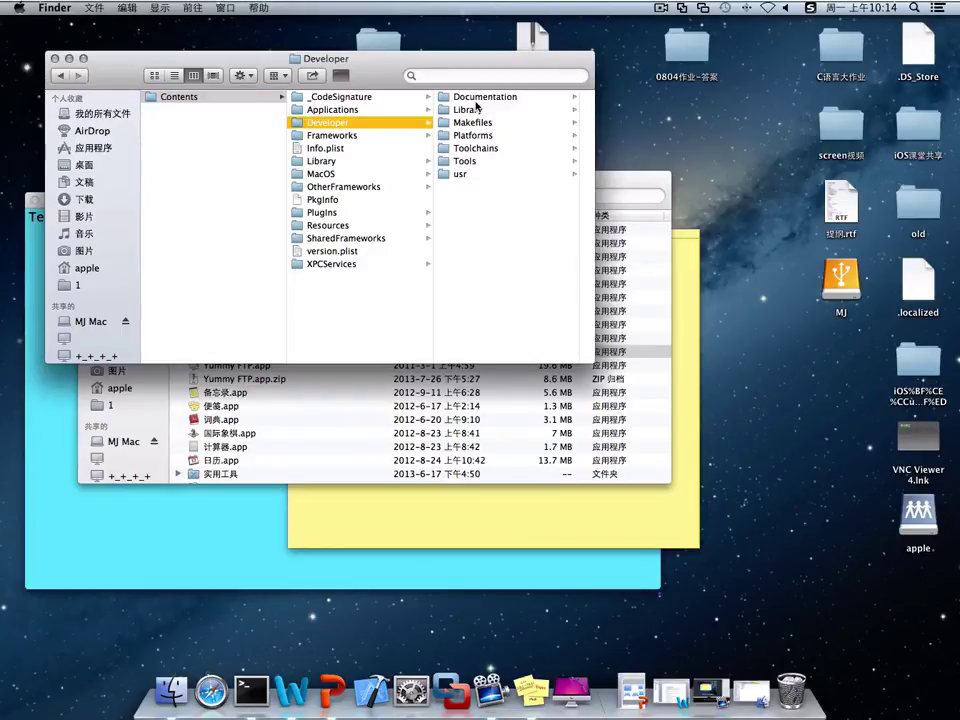
{"action": "left_click", "coordinate": [476, 100]}
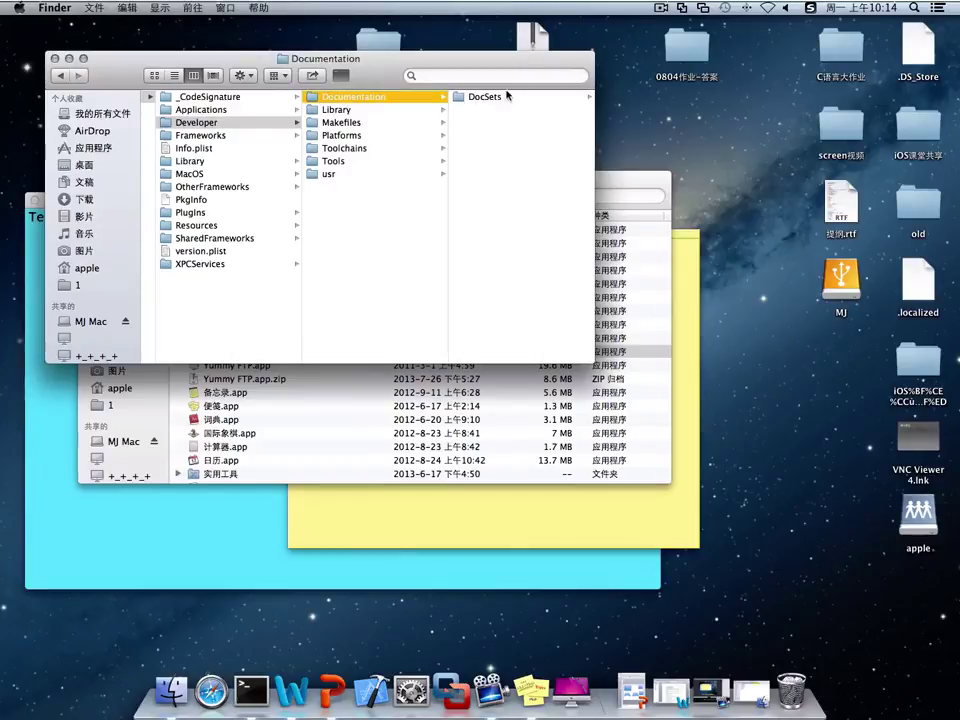
{"action": "left_click_drag", "start_coordinate": [497, 68], "coordinate": [297, 158]}
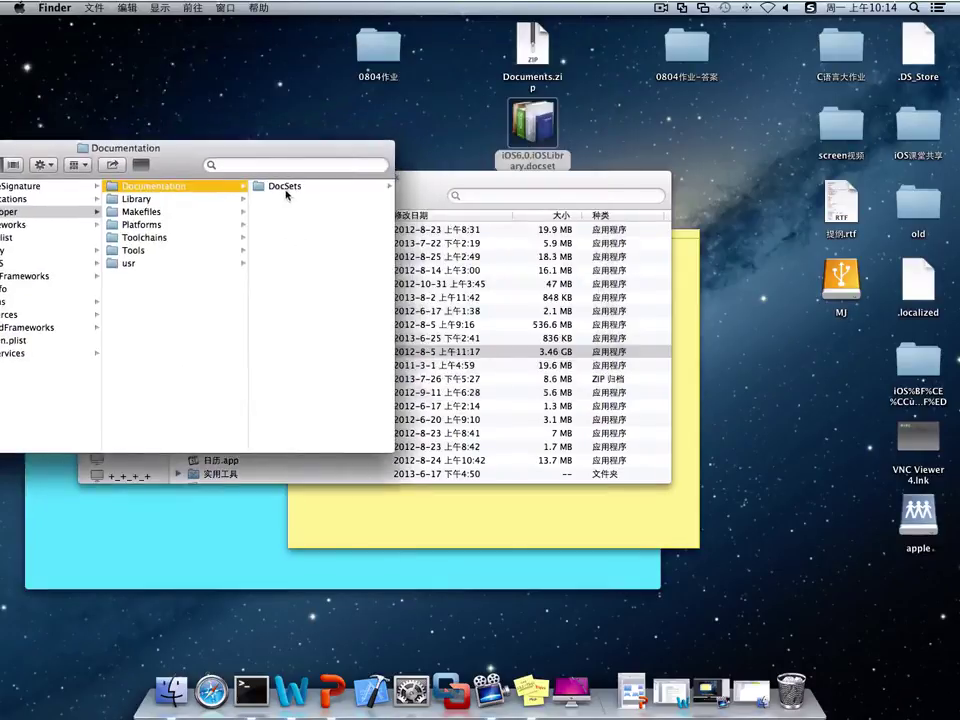
Preview iOS6.0.iOSLibrary.docset on the desktop, and copy it into the Xcode package's DocSets folder.
{"action": "left_click", "coordinate": [540, 124]}
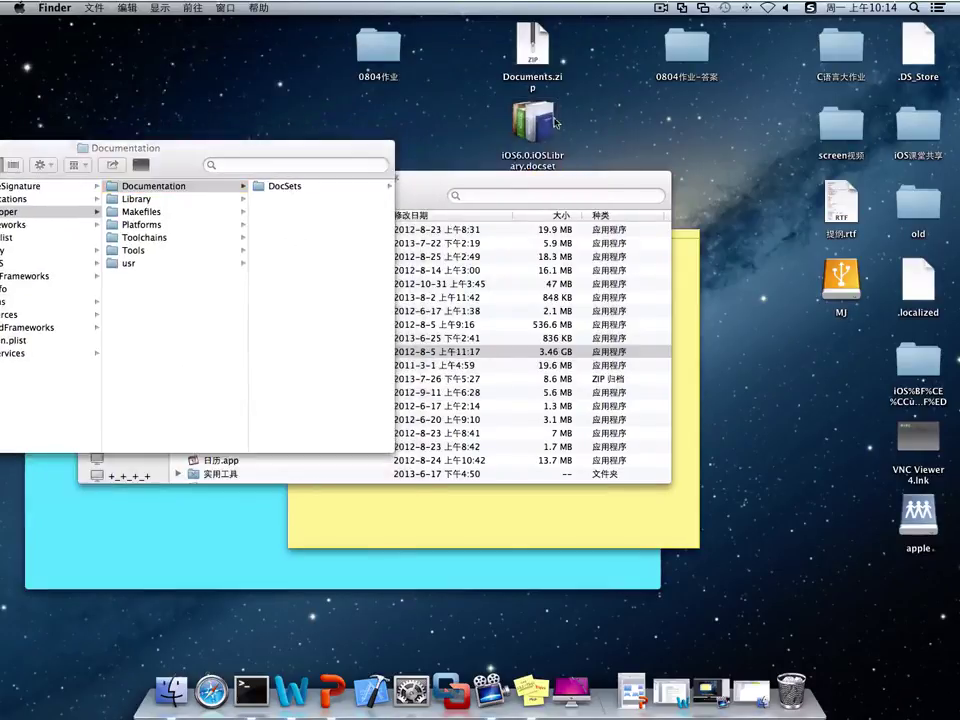
{"action": "key", "text": "space"}
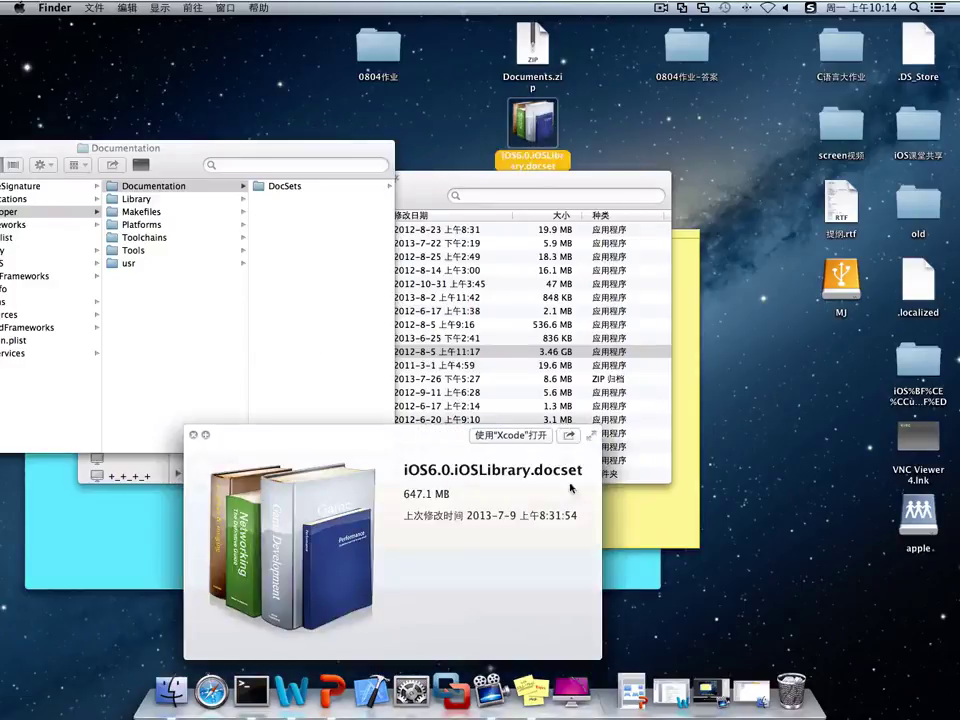
{"action": "left_click", "coordinate": [193, 435]}
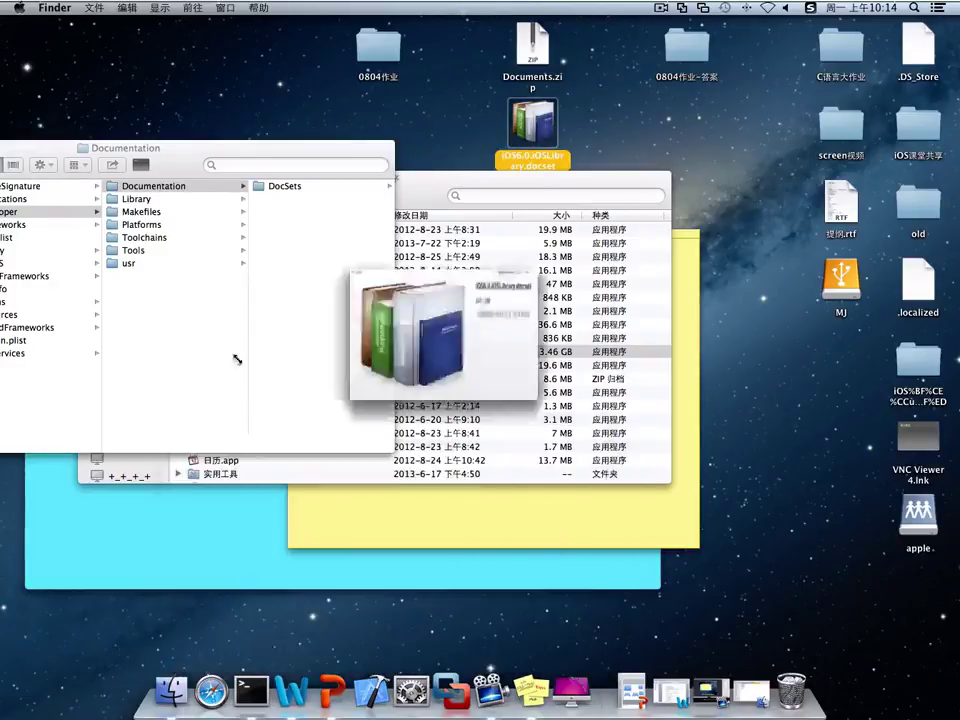
{"action": "left_click", "coordinate": [298, 190]}
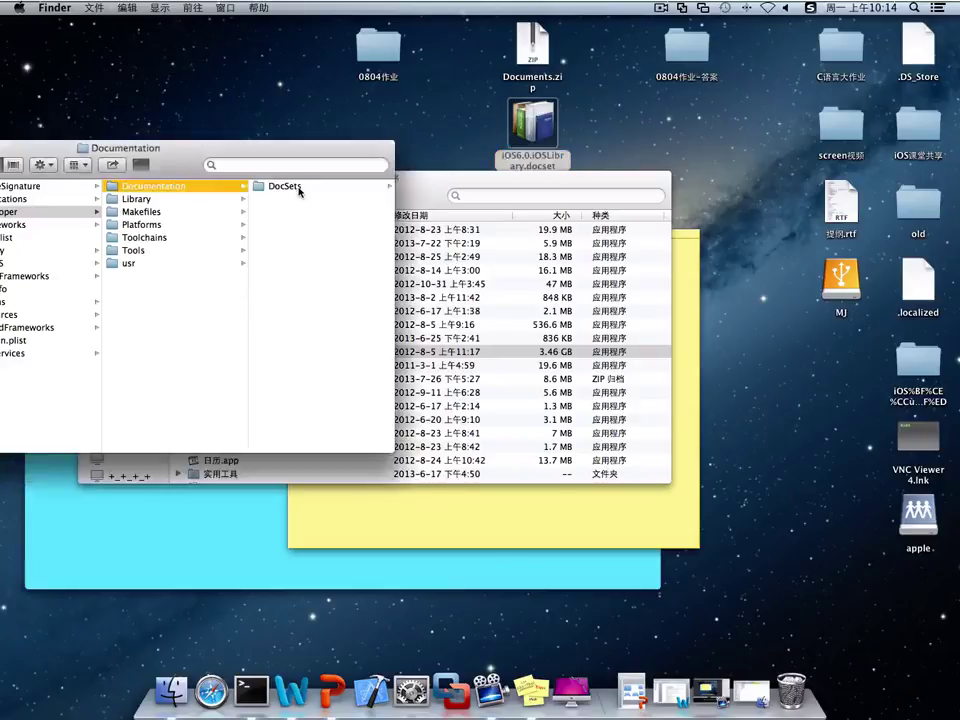
{"action": "left_click", "coordinate": [543, 121]}
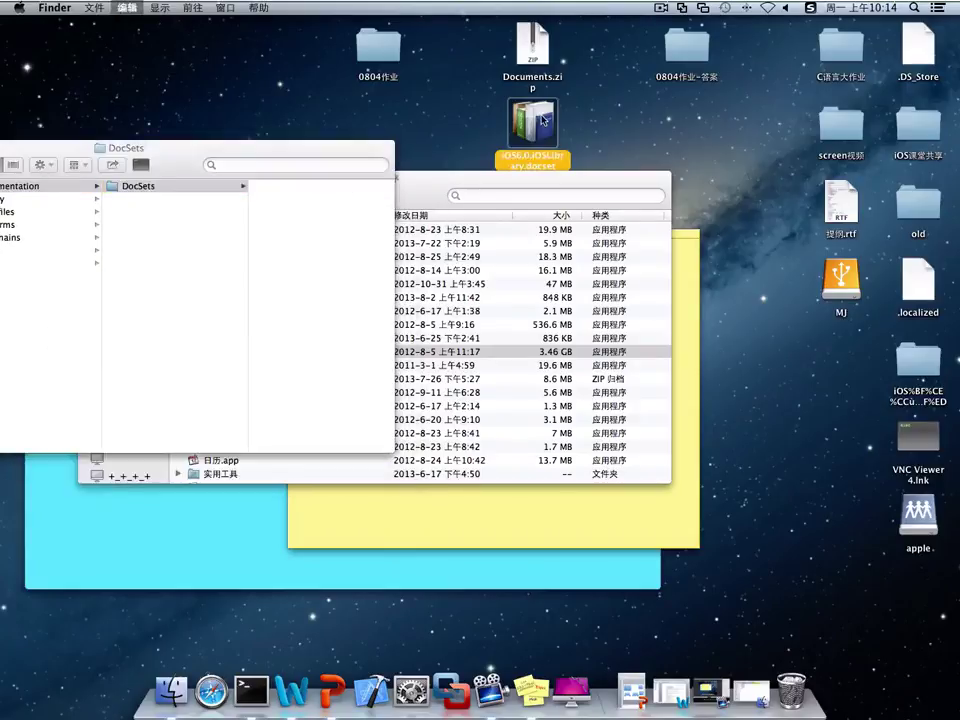
{"action": "left_click", "coordinate": [318, 249]}
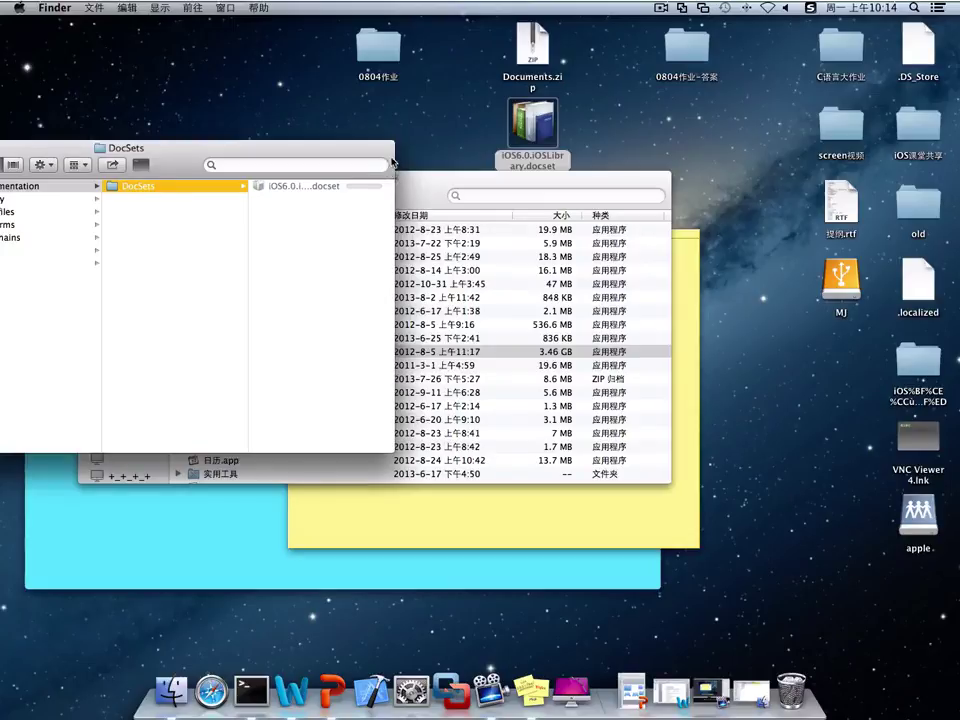
Rearrange the copy progress and DocSets Finder windows so that both are fully visible.
{"action": "left_click_drag", "start_coordinate": [506, 120], "coordinate": [308, 62]}
{"action": "left_click_drag", "start_coordinate": [365, 153], "coordinate": [443, 180]}
{"action": "left_click_drag", "start_coordinate": [321, 176], "coordinate": [418, 188]}
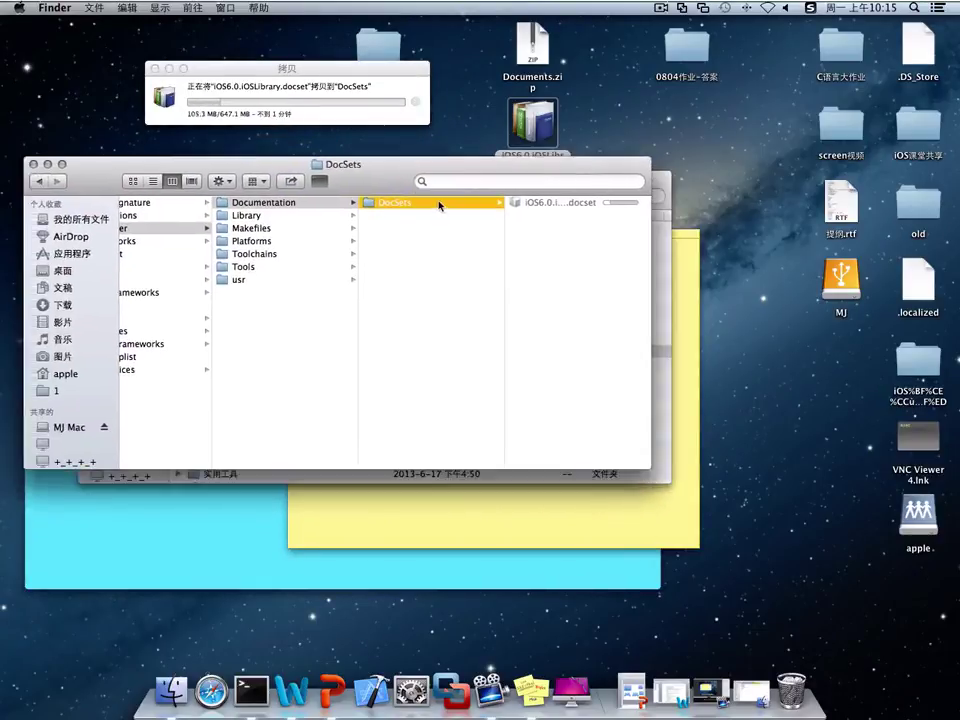
Show the Get Info window for iOS6.0.iOSLibrary.docset inside the DocSets folder.
{"action": "left_click", "coordinate": [421, 259]}
{"action": "left_click", "coordinate": [388, 203]}
{"action": "right_click", "coordinate": [372, 202]}
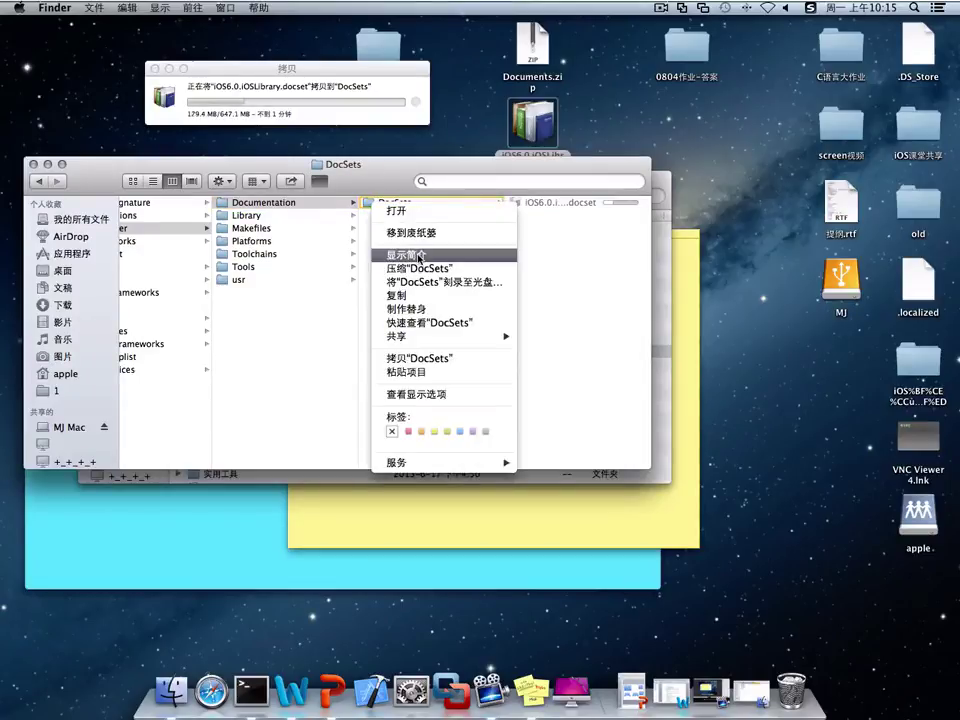
{"action": "left_click", "coordinate": [557, 204]}
{"action": "left_click", "coordinate": [557, 204]}
{"action": "right_click", "coordinate": [440, 203]}
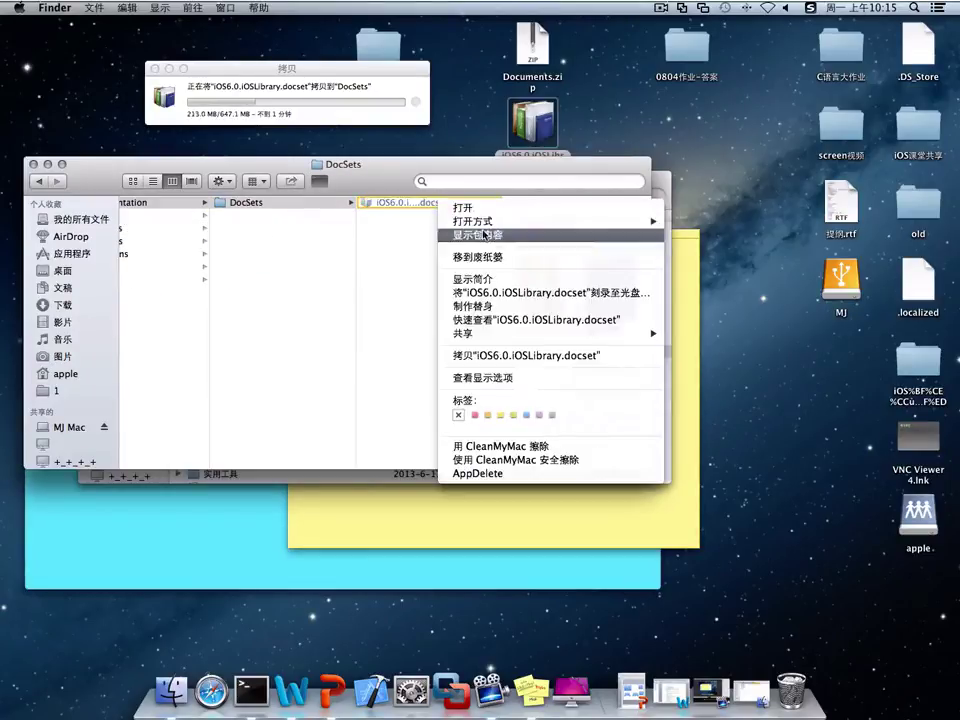
{"action": "left_click", "coordinate": [480, 279]}
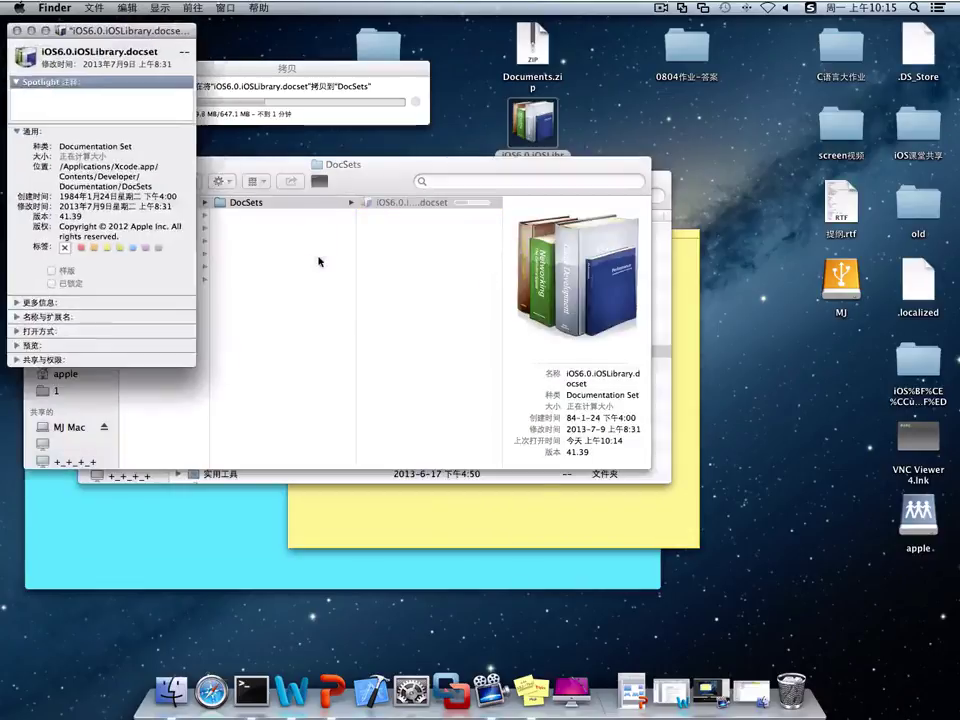
Copy the docset's location path /Applications/Xcode.app/Contents/Developer/Documentation/DocSets and paste it into the sticky note directly after "1.直接放到Xcode中".
{"action": "left_click_drag", "start_coordinate": [60, 167], "coordinate": [159, 186]}
{"action": "key", "text": "super+c"}
{"action": "left_click", "coordinate": [391, 534]}
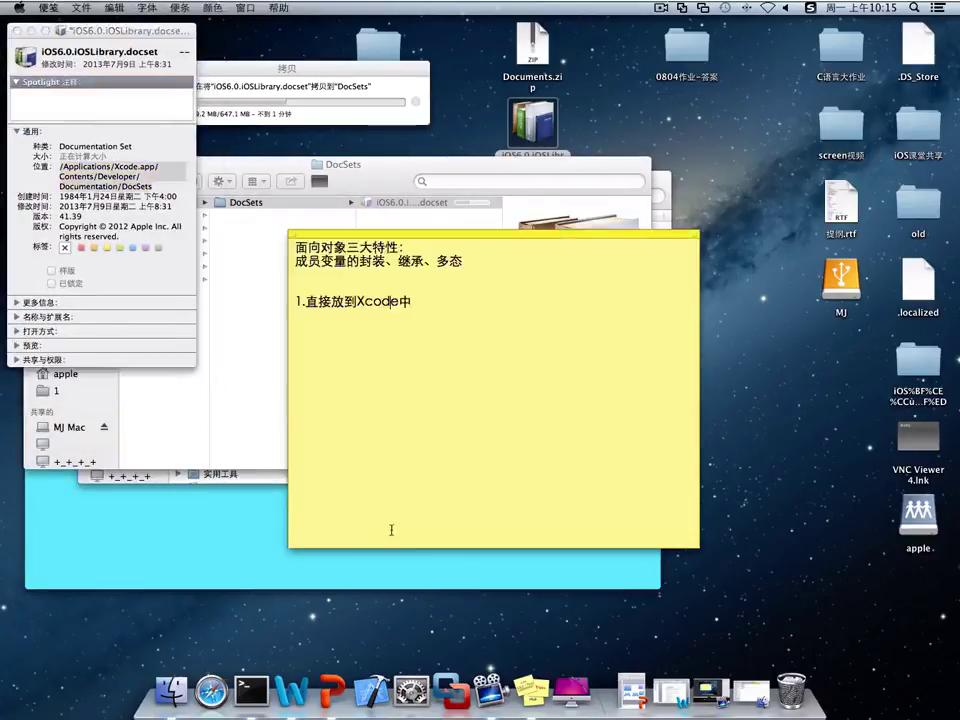
{"action": "type", "text": "、"}
{"action": "key", "text": "super+v"}
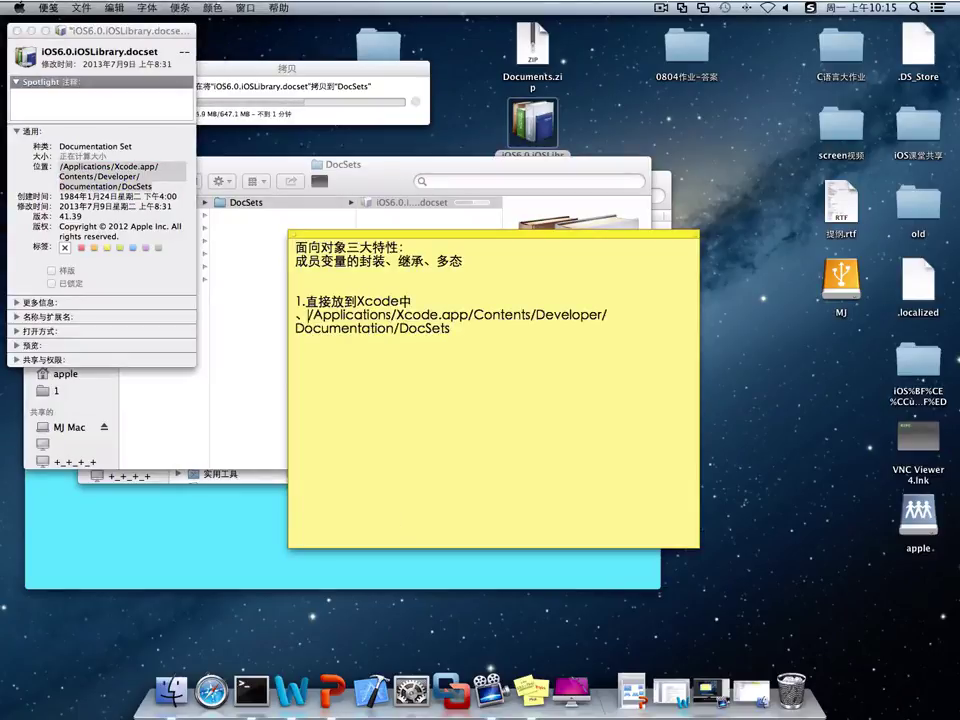
{"action": "key", "text": "BackSpace"}
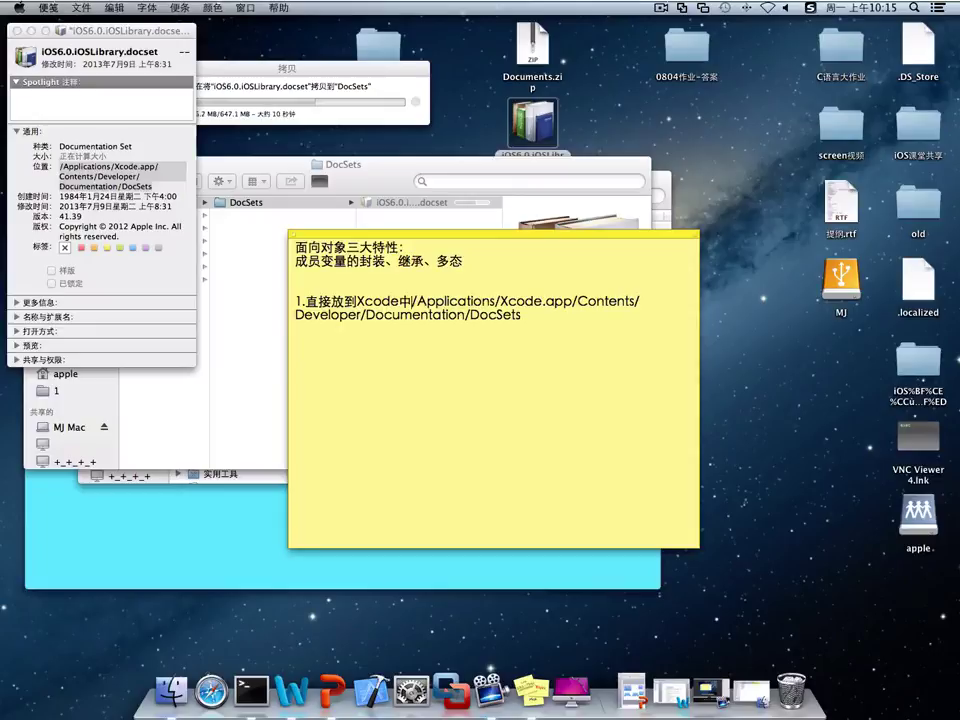
Move the pasted Xcode DocSets path onto its own line below "1.直接放到Xcode中" in the sticky note.
{"action": "key", "text": "Return"}
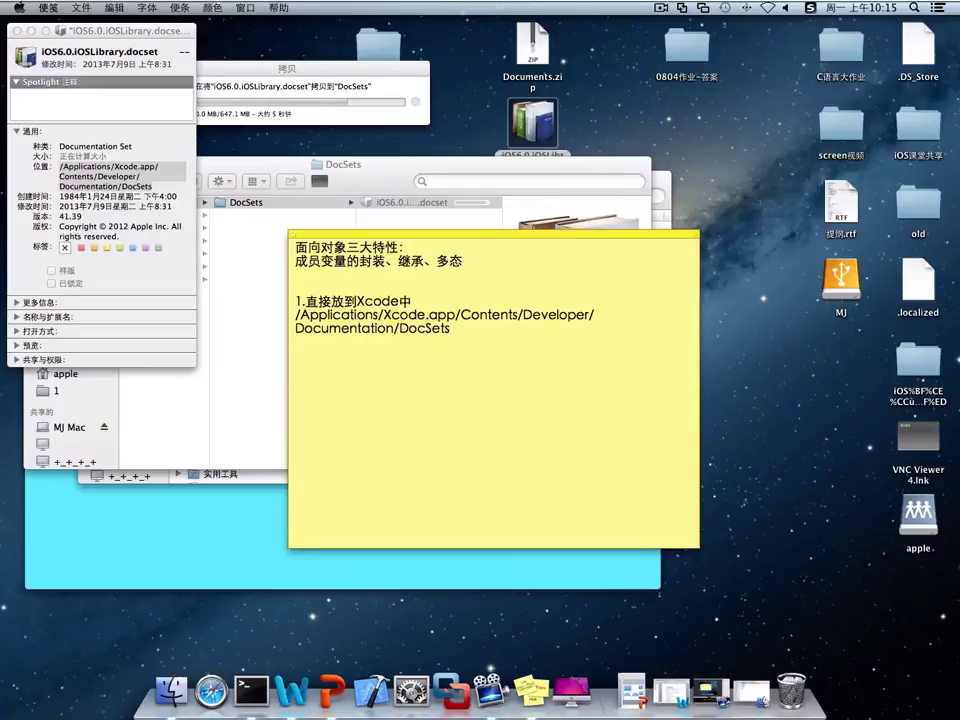
{"action": "left_click", "coordinate": [323, 74]}
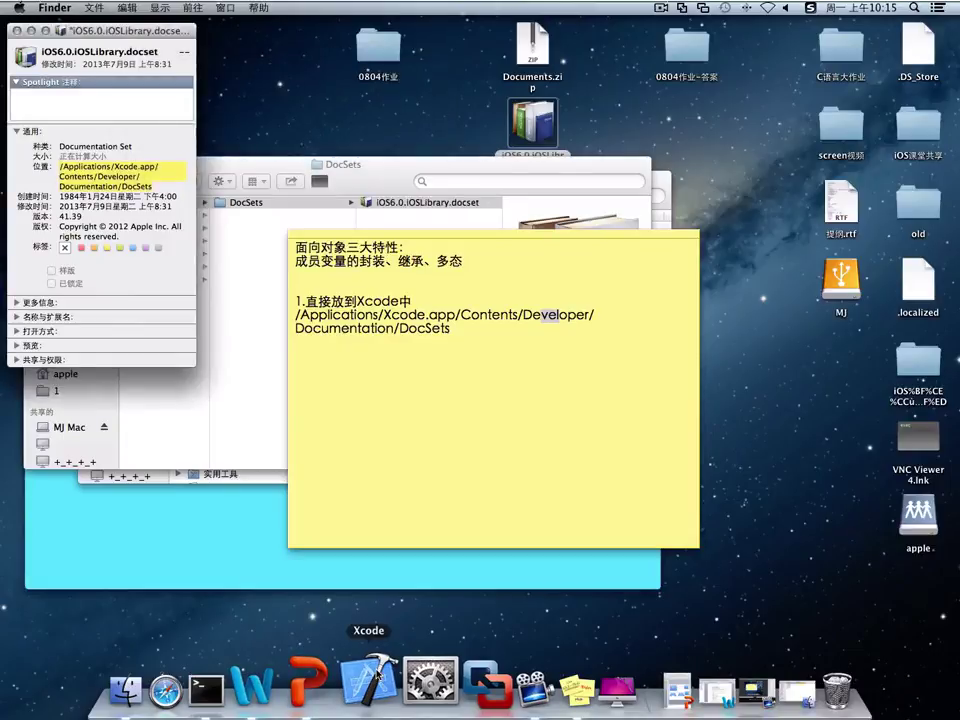
Bring the DocSets Finder window to the front and close the Get Info window of iOS6.0.iOSLibrary.docset.
{"action": "left_click", "coordinate": [377, 673]}
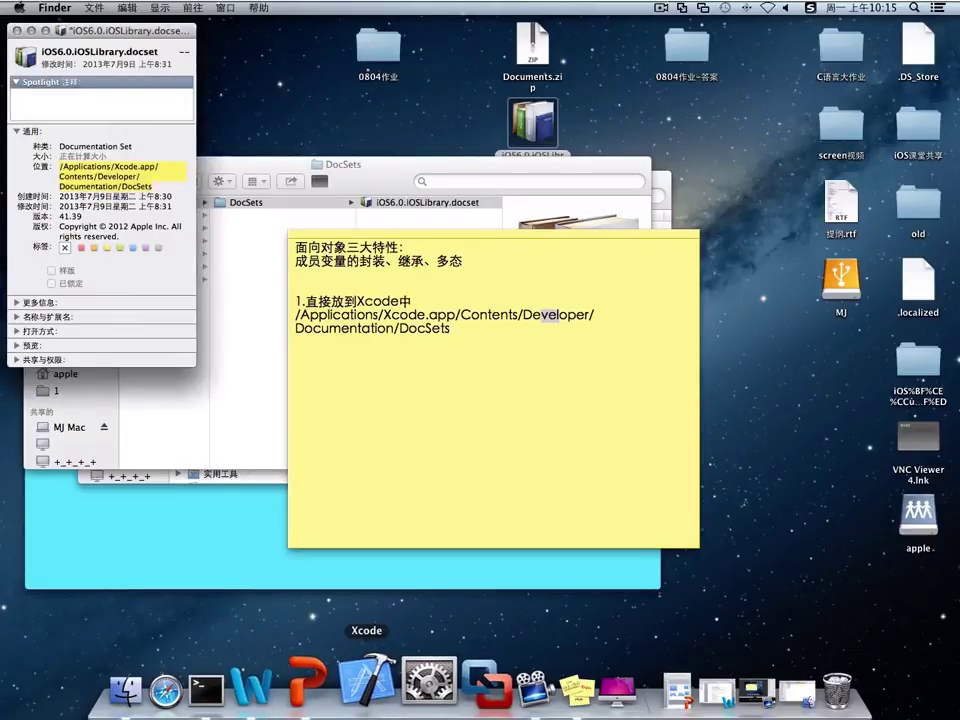
{"action": "right_click", "coordinate": [378, 686]}
{"action": "left_click", "coordinate": [413, 311]}
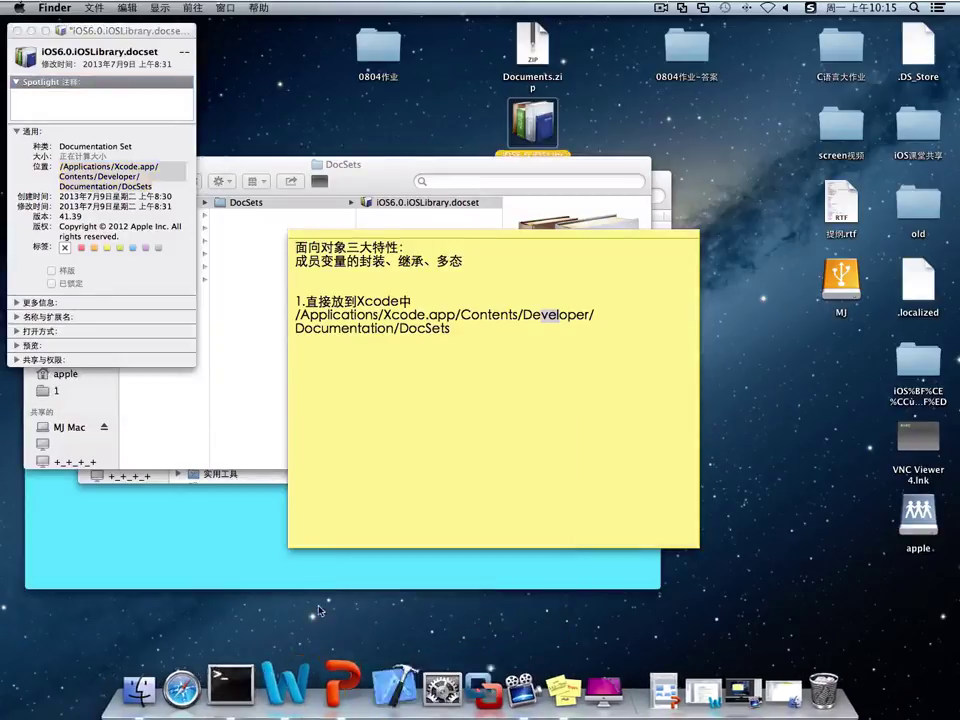
{"action": "left_click", "coordinate": [422, 202]}
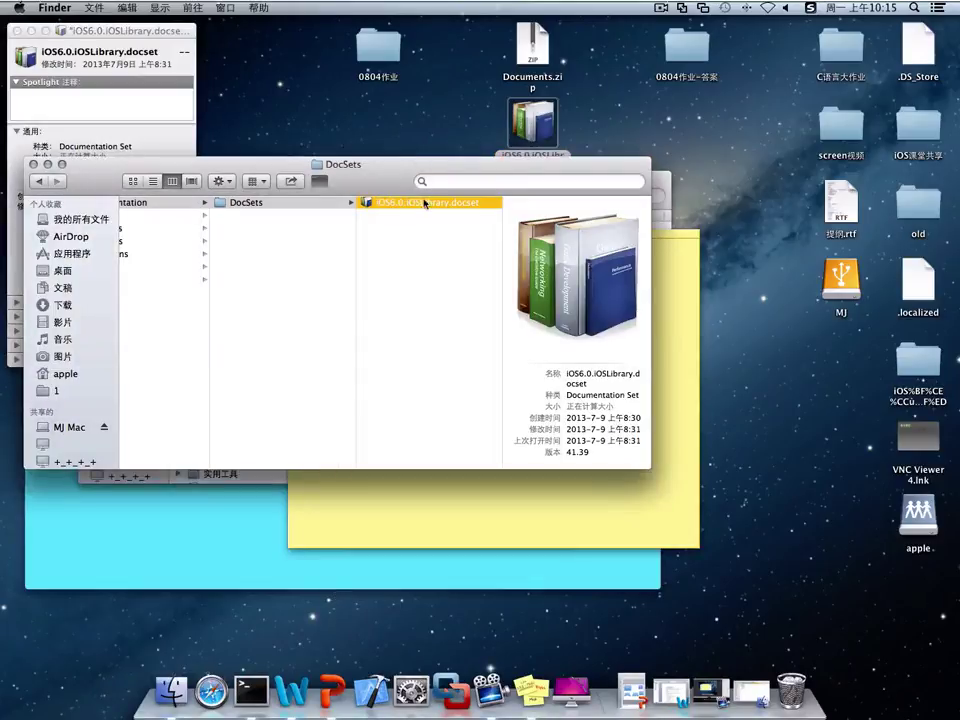
{"action": "left_click", "coordinate": [424, 270]}
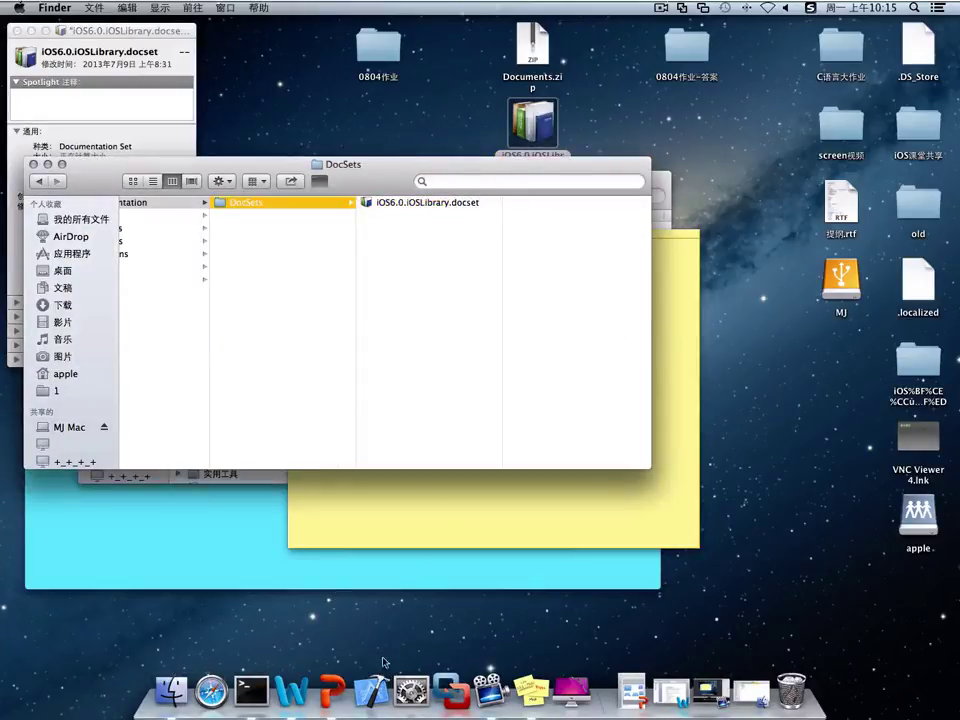
{"action": "left_click", "coordinate": [407, 284]}
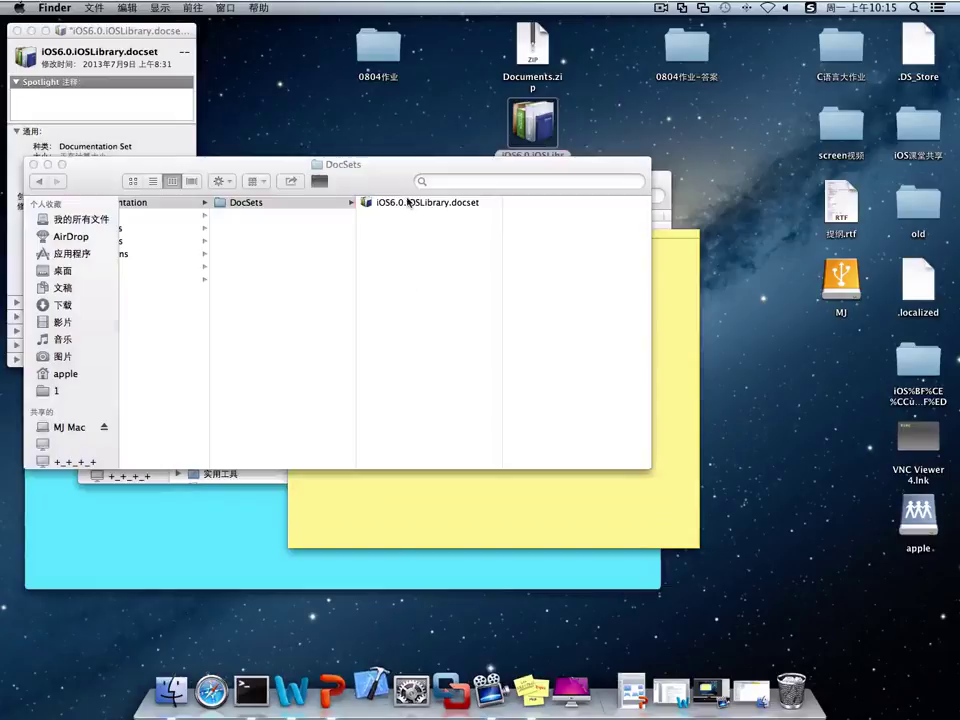
{"action": "left_click", "coordinate": [15, 32]}
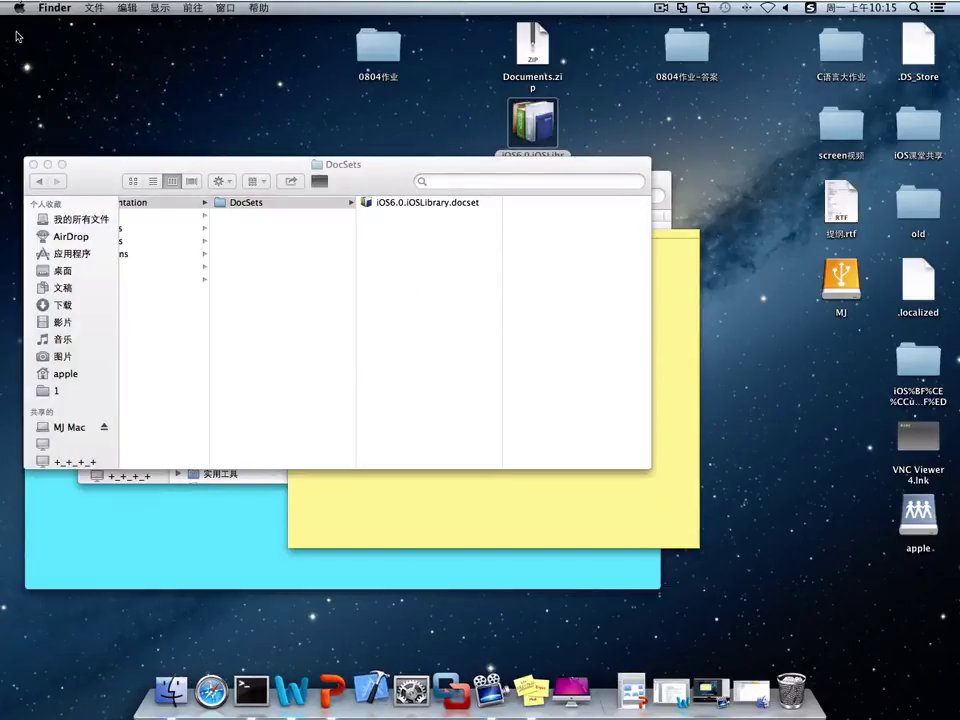
Switch to Xcode and open its Documentation and API Reference.
{"action": "left_click", "coordinate": [373, 686]}
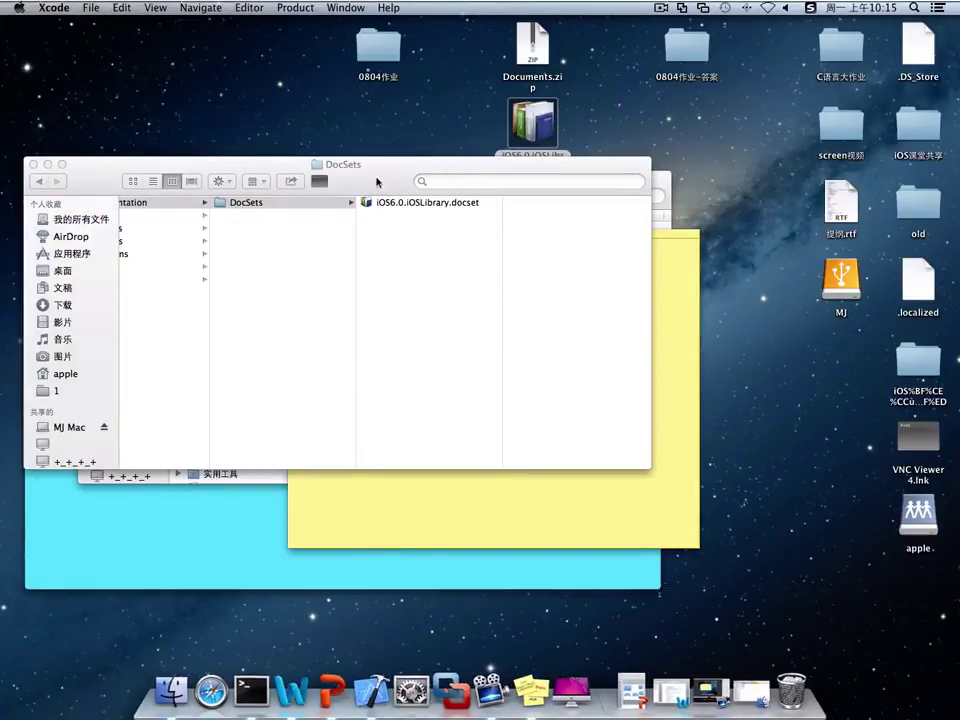
{"action": "left_click", "coordinate": [389, 8]}
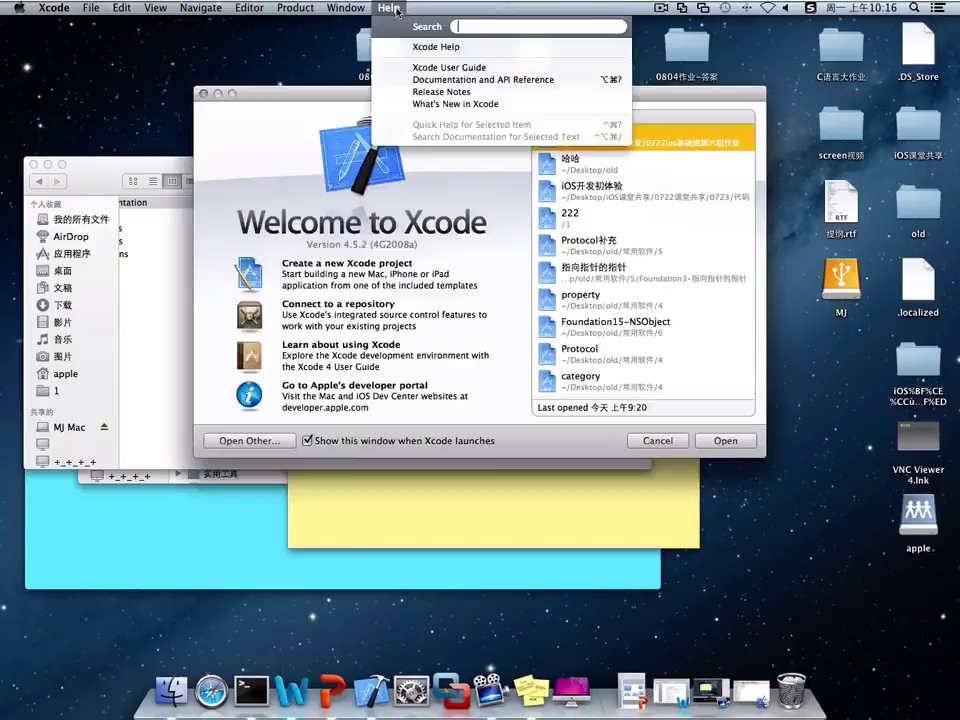
{"action": "left_click", "coordinate": [449, 79]}
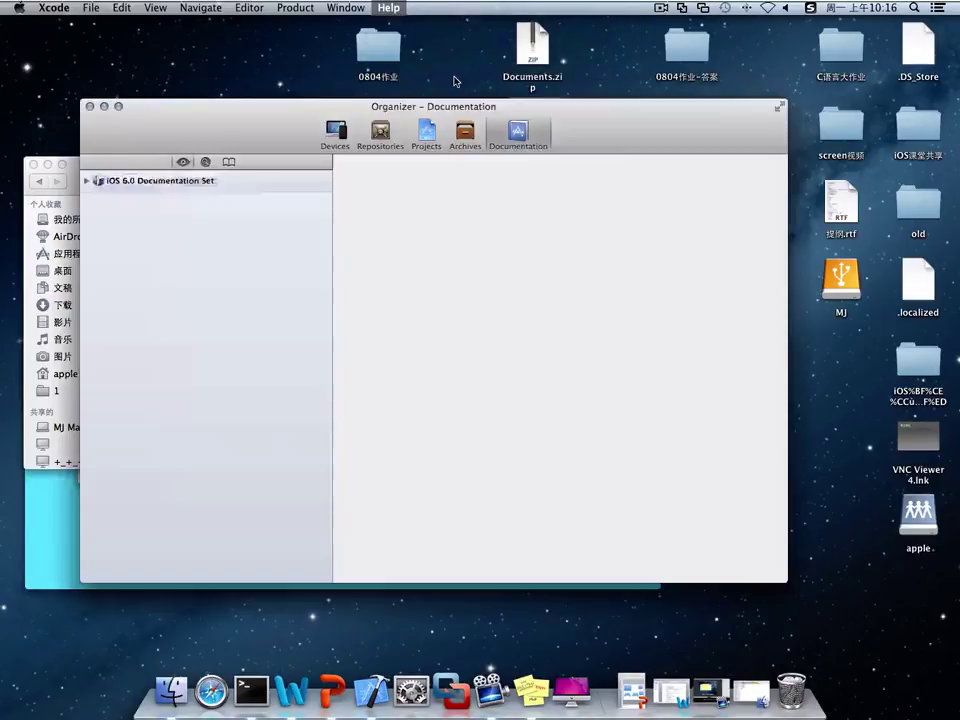
Examine the iOS 6.0 Documentation Set, including Audio & Video, Data Management, and Distribution Tools under Languages & Utilities.
{"action": "left_click", "coordinate": [206, 161]}
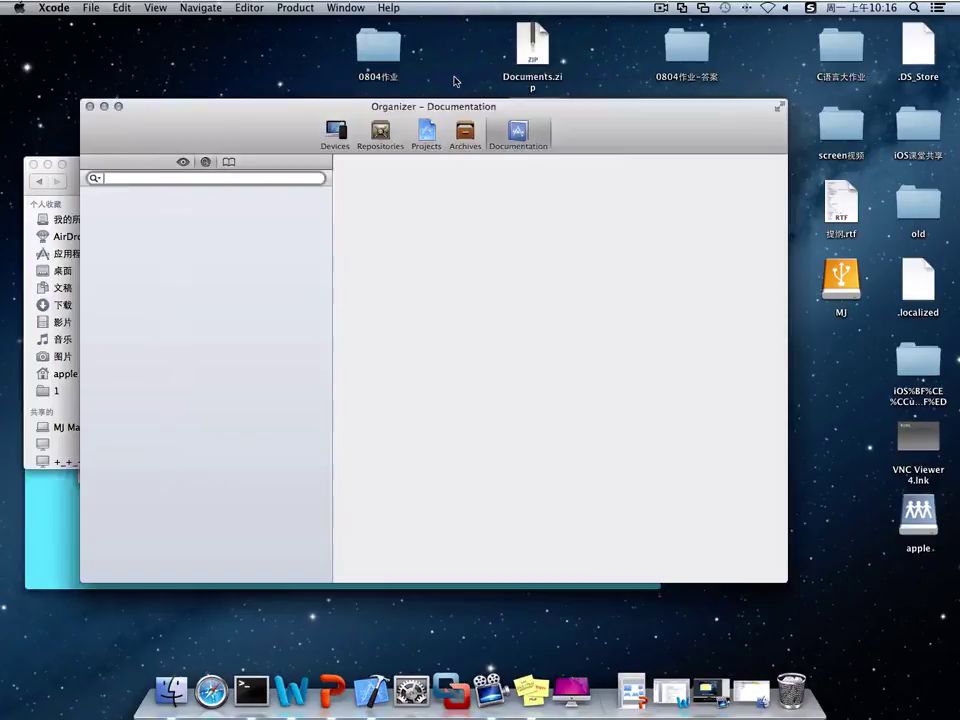
{"action": "left_click", "coordinate": [183, 162]}
{"action": "left_click", "coordinate": [87, 181]}
{"action": "left_click", "coordinate": [121, 199]}
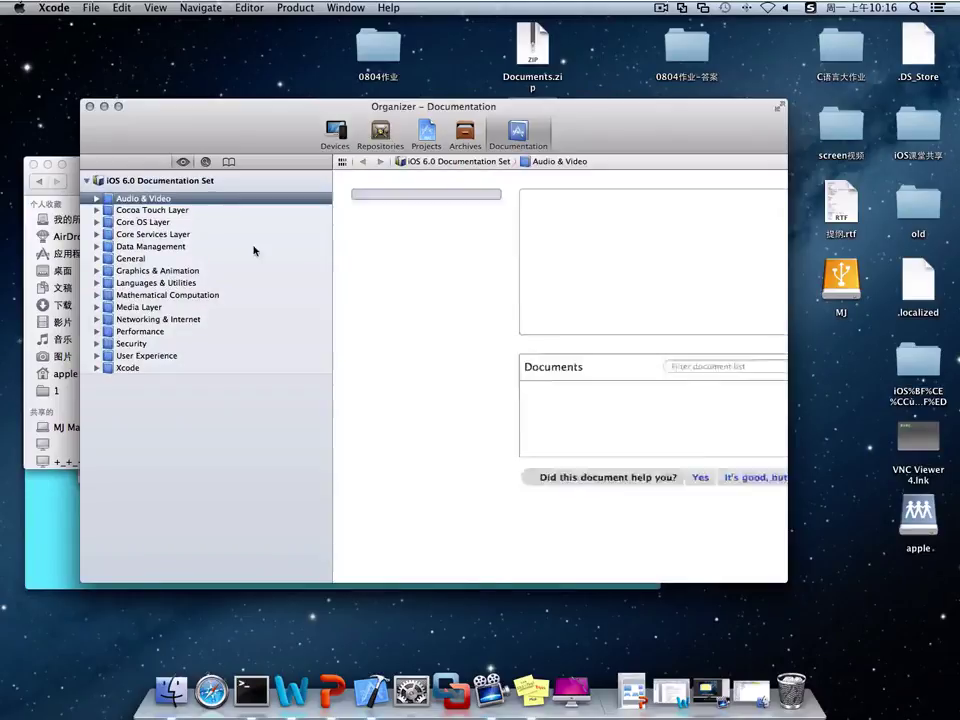
{"action": "left_click", "coordinate": [150, 246]}
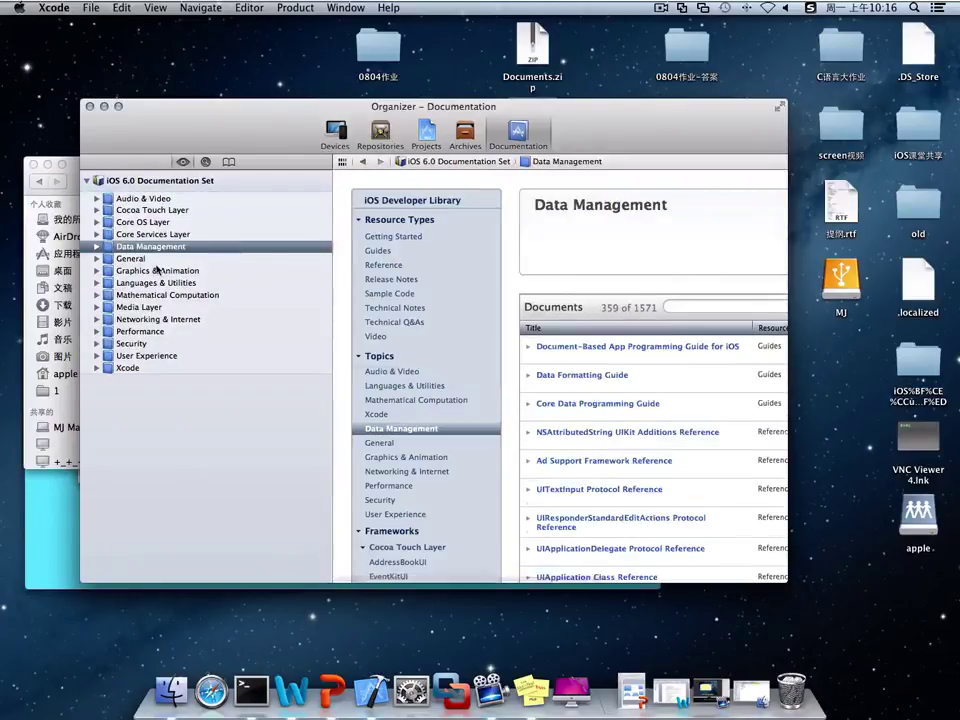
{"action": "left_click", "coordinate": [97, 283]}
{"action": "left_click", "coordinate": [176, 308]}
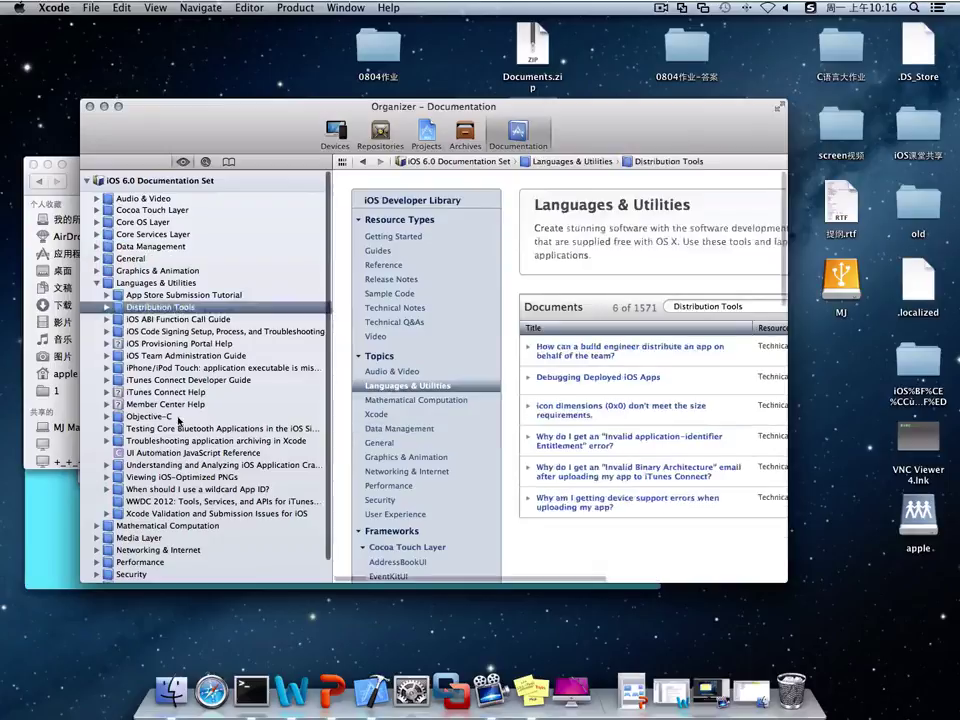
{"action": "left_click", "coordinate": [300, 416]}
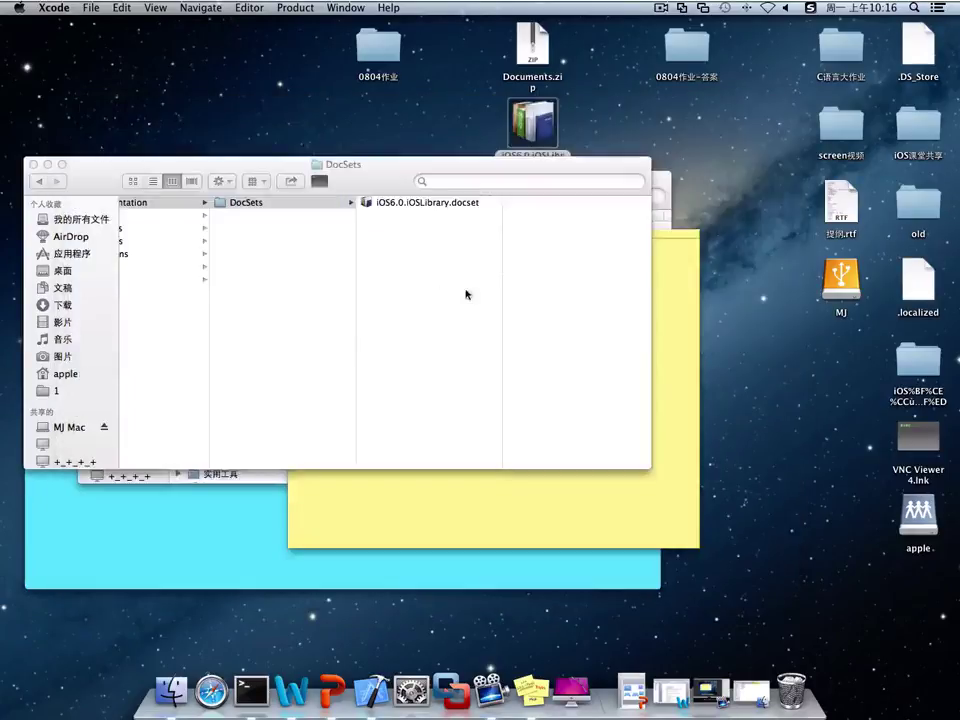
Add "2.放到硬盘的某个路径" as the second item in the yellow sticky note, followed by a new line.
{"action": "left_click", "coordinate": [466, 294]}
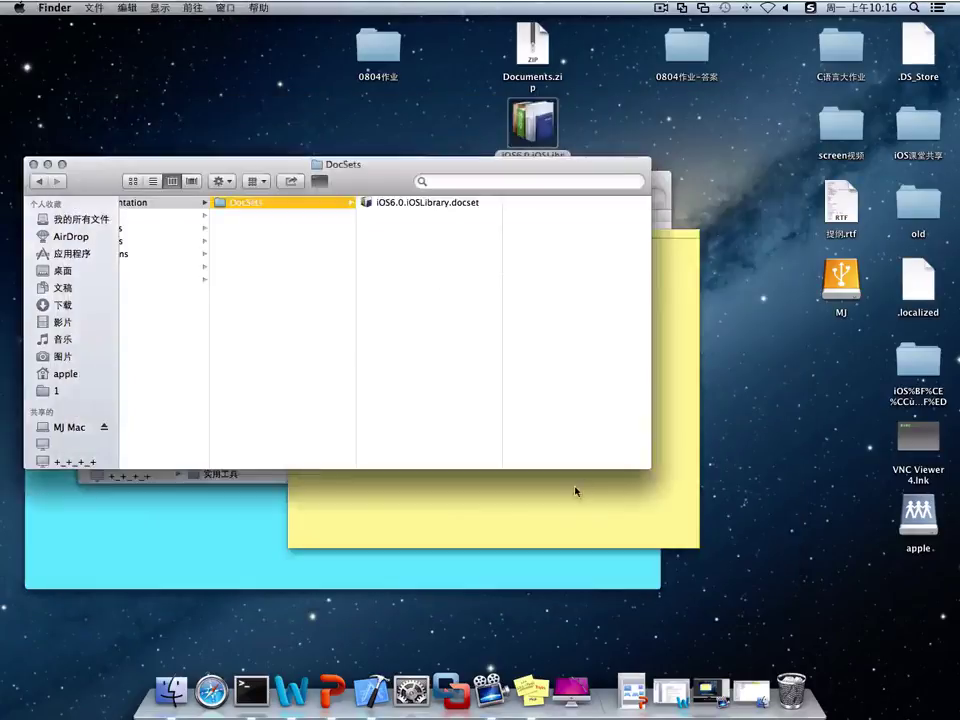
{"action": "left_click", "coordinate": [579, 493]}
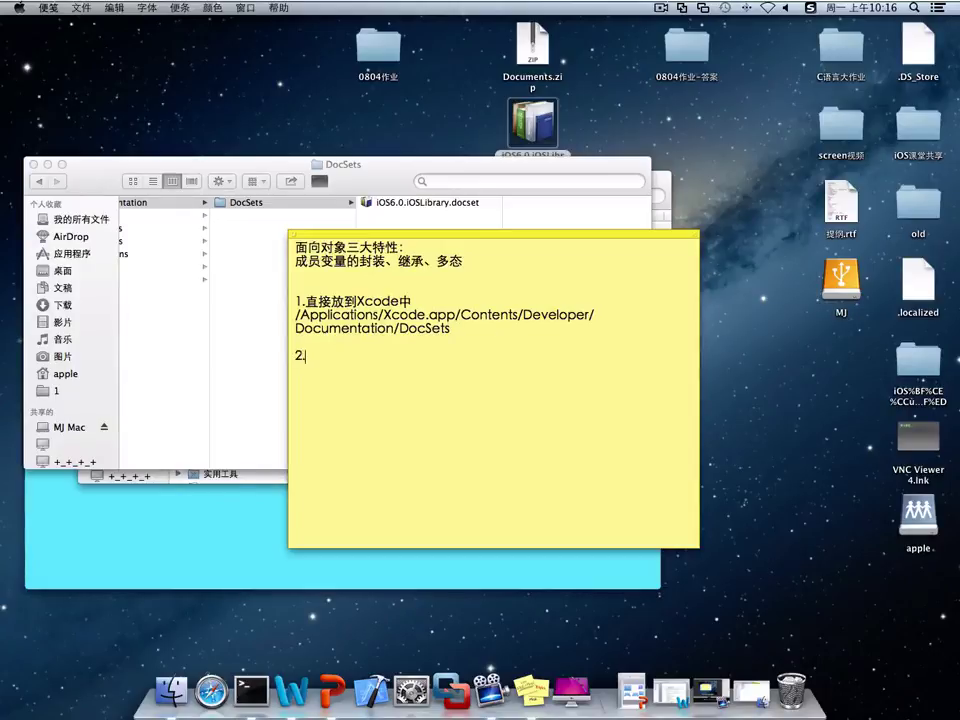
{"action": "key", "text": "ctrl+space"}
{"action": "key", "text": "ctrl+space"}
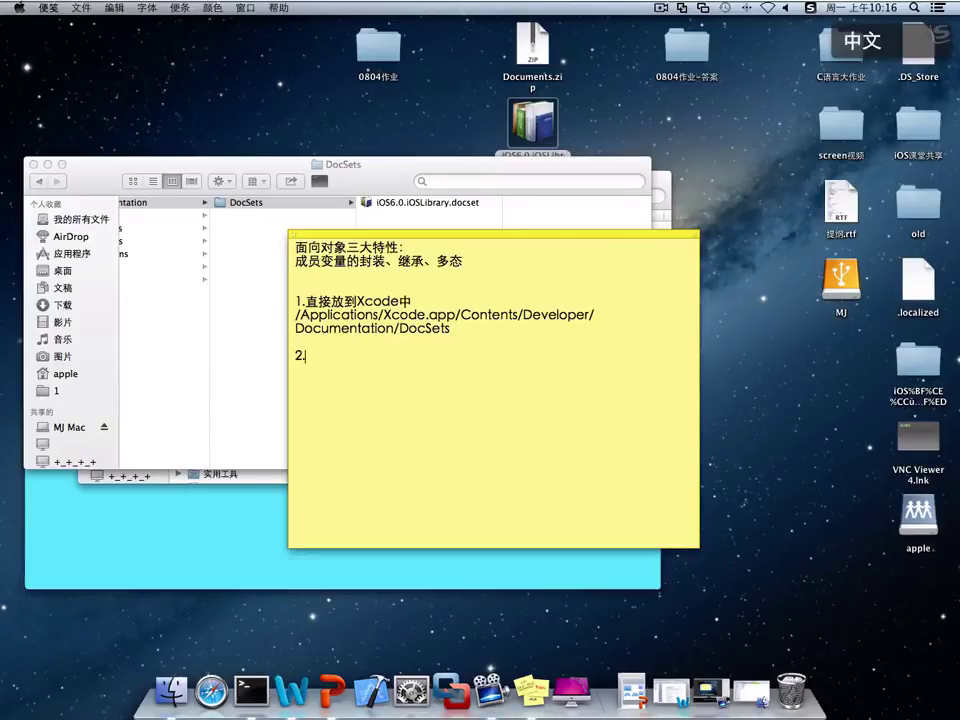
{"action": "type", "text": "fangdao"}
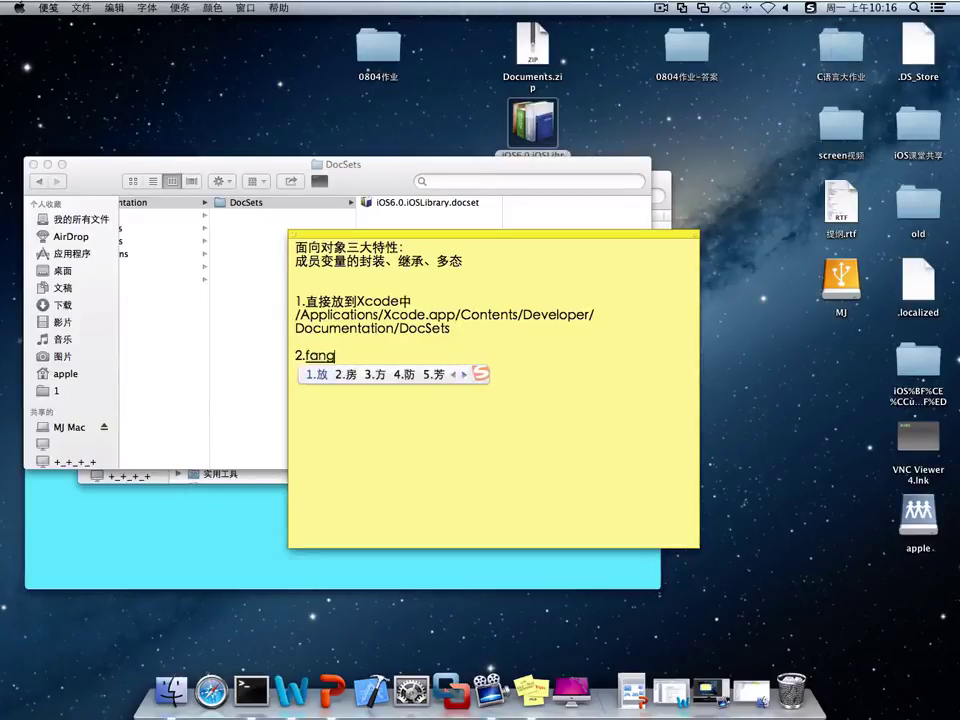
{"action": "key", "text": "space"}
{"action": "type", "text": "yingpande"}
{"action": "key", "text": "space"}
{"action": "type", "text": "moug"}
{"action": "key", "text": "space"}
{"action": "type", "text": "lujing"}
{"action": "key", "text": "space"}
{"action": "key", "text": "ctrl+space"}
{"action": "key", "text": "Return"}
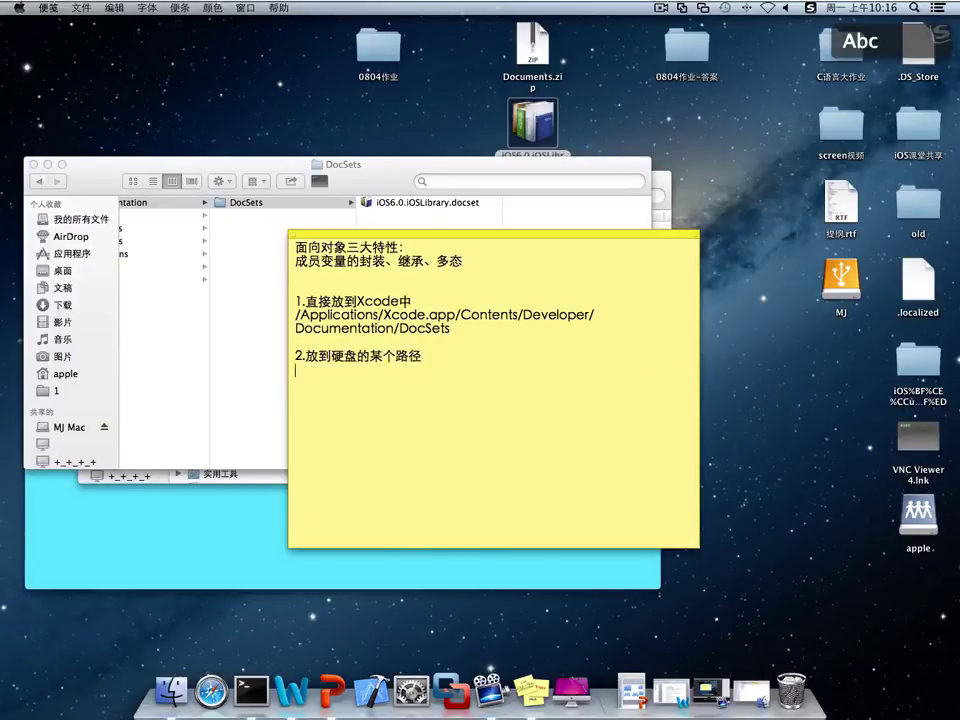
{"action": "left_click", "coordinate": [221, 278]}
{"action": "left_click", "coordinate": [192, 7]}
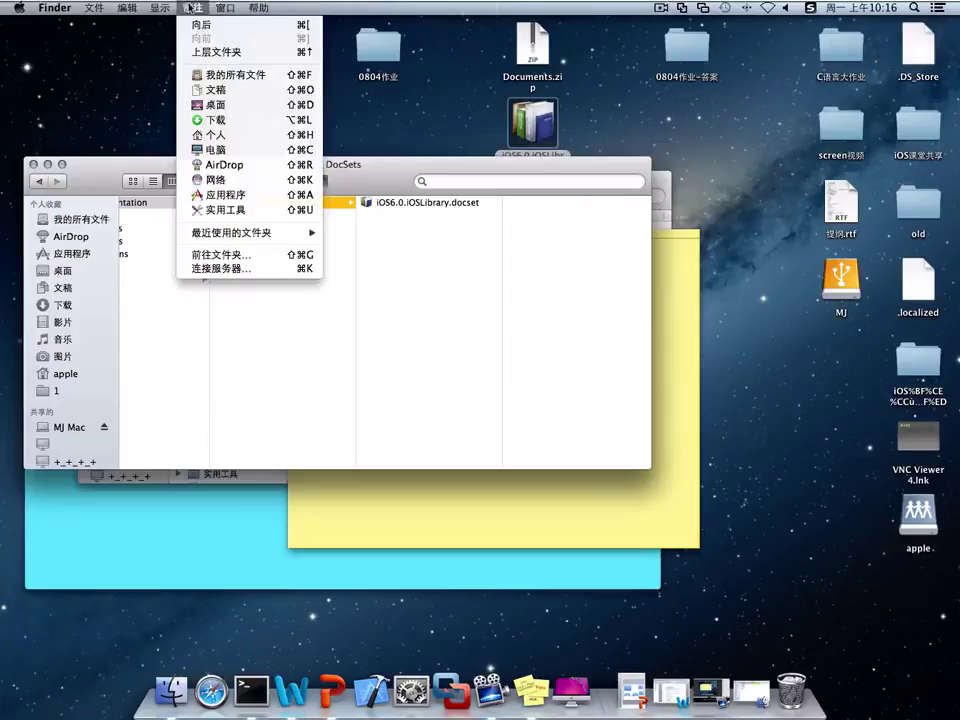
{"action": "left_click", "coordinate": [221, 138]}
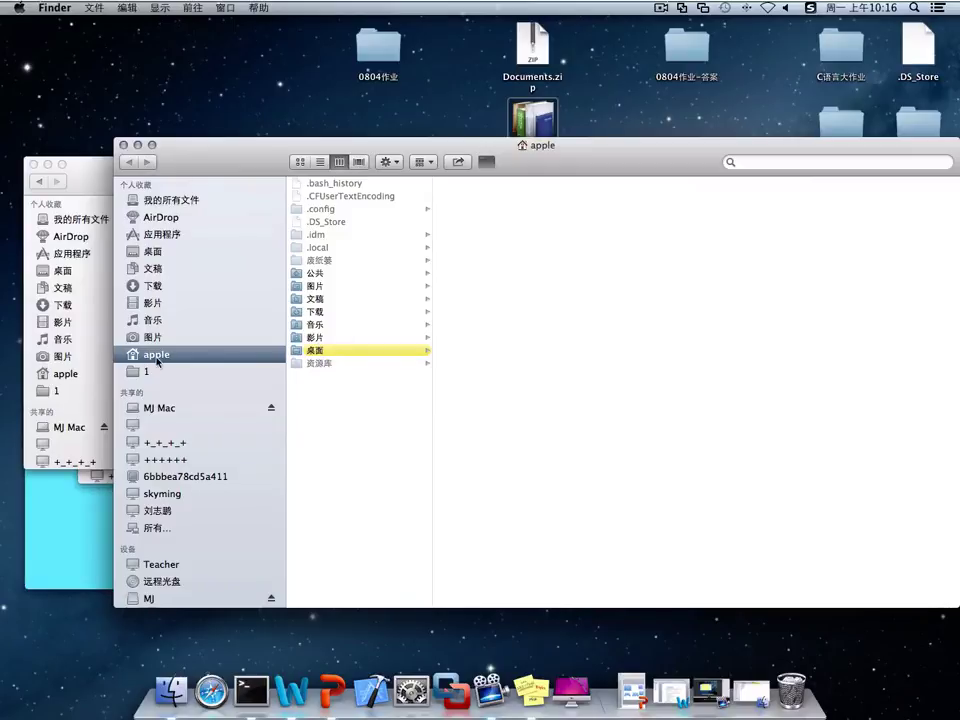
{"action": "key", "text": "super+w"}
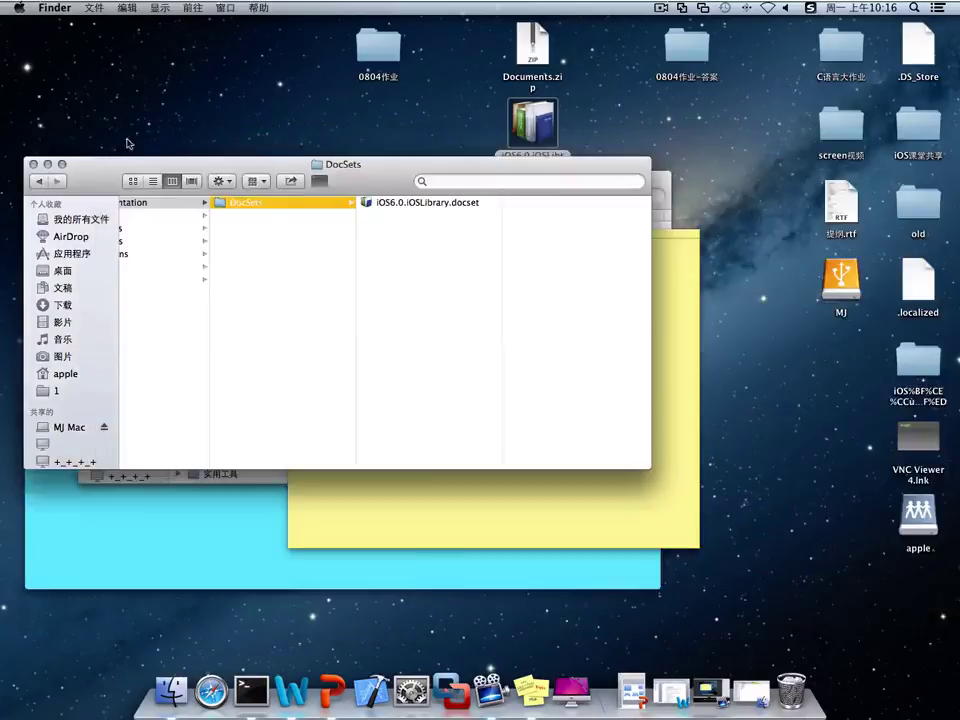
Browse in Finder from the computer's Macintosh HD to the folder 用户/apple/资源库.
{"action": "left_click", "coordinate": [189, 10]}
{"action": "left_click", "coordinate": [190, 10]}
{"action": "left_click", "coordinate": [190, 10]}
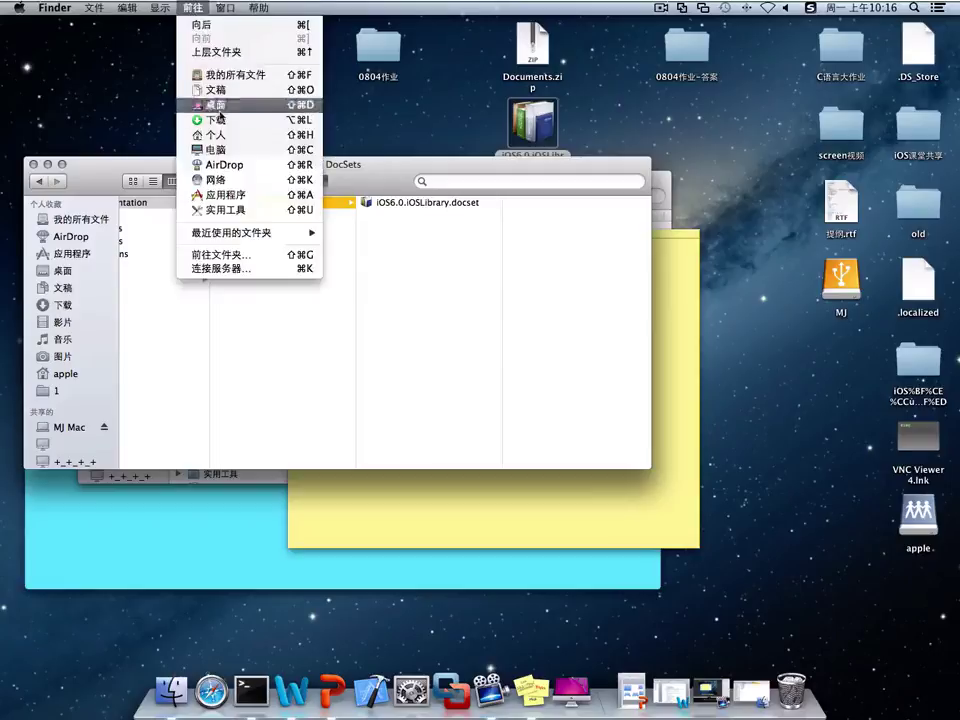
{"action": "left_click", "coordinate": [214, 150]}
{"action": "left_click", "coordinate": [207, 272]}
{"action": "scroll", "coordinate": [330, 350], "scroll_direction": "down", "scroll_amount": 3}
{"action": "left_click", "coordinate": [305, 465]}
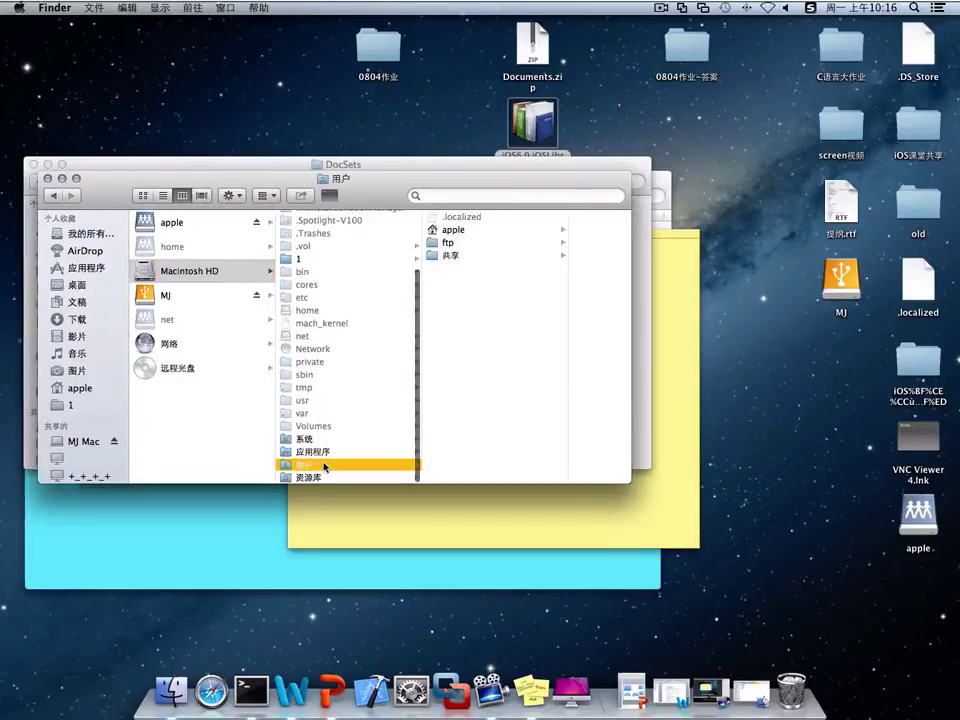
{"action": "left_click", "coordinate": [468, 232]}
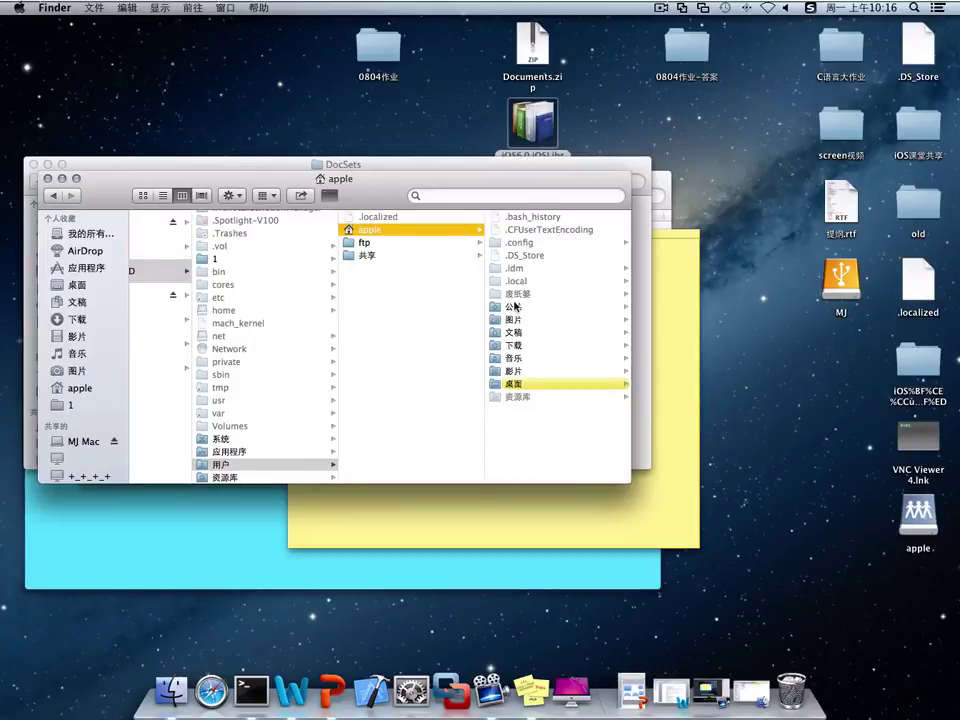
{"action": "left_click", "coordinate": [528, 397]}
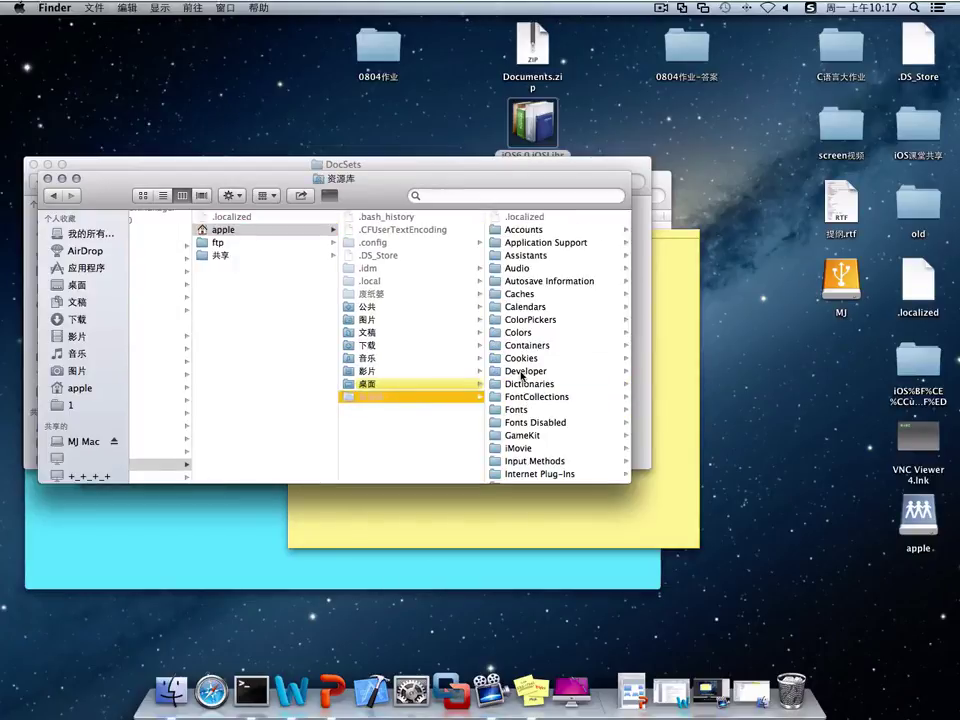
Open the subfolder Developer/Shared/Documentation/DocSets within the 资源库 folder.
{"action": "left_click", "coordinate": [522, 372]}
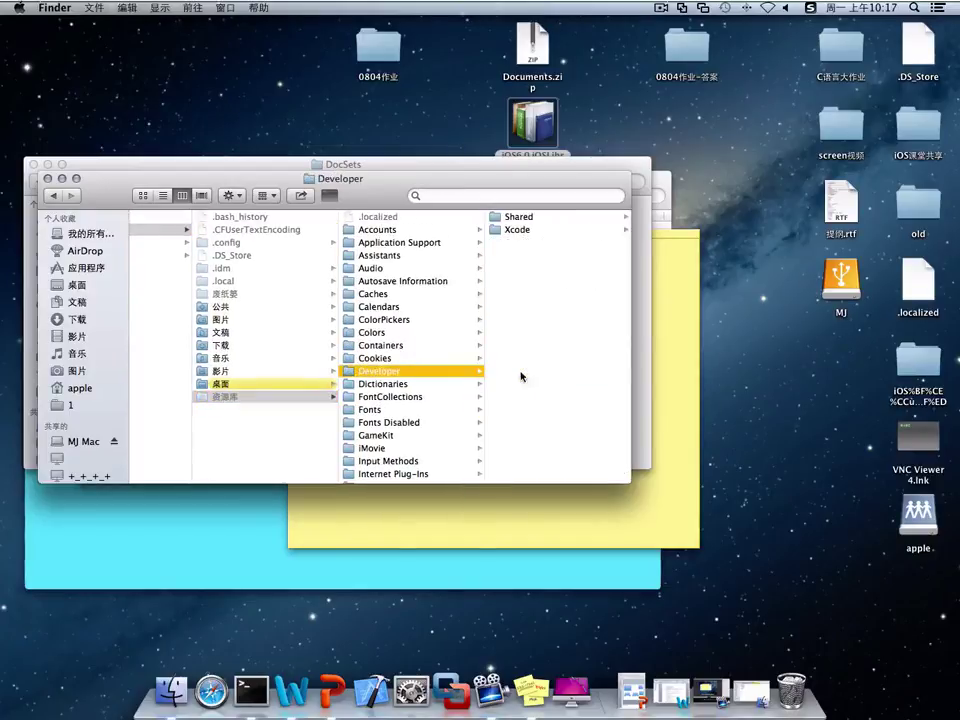
{"action": "left_click", "coordinate": [521, 218]}
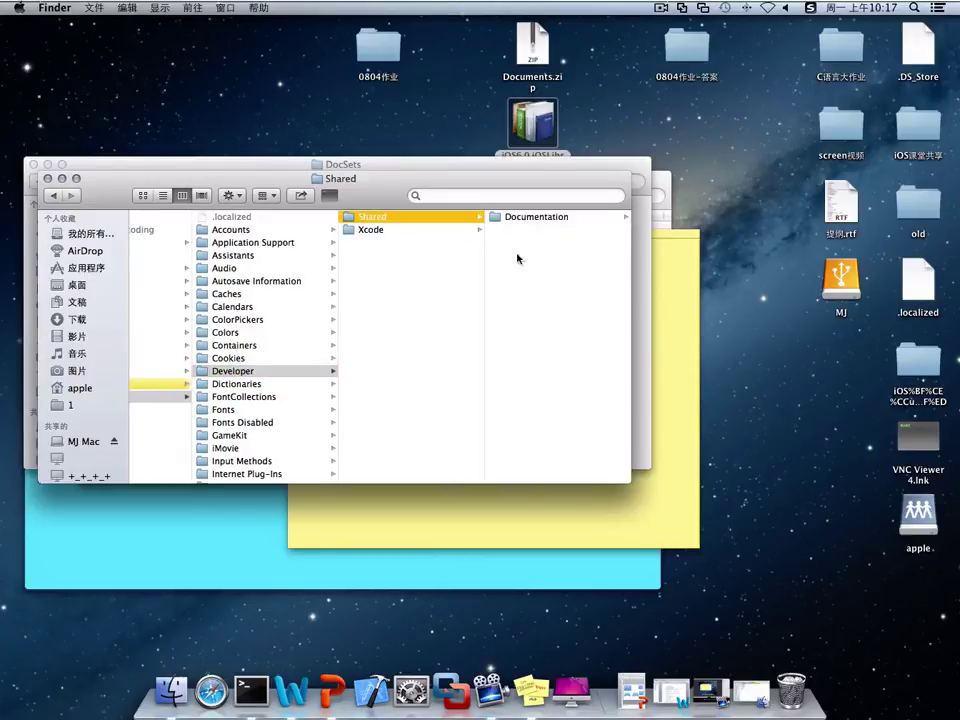
{"action": "left_click", "coordinate": [535, 220]}
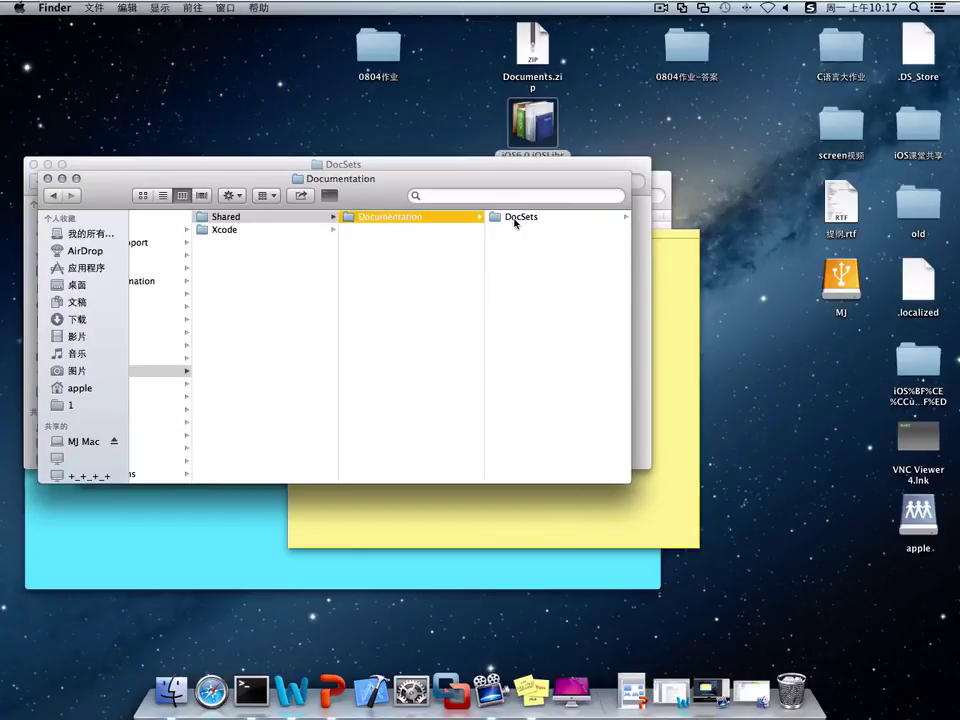
{"action": "left_click", "coordinate": [517, 218]}
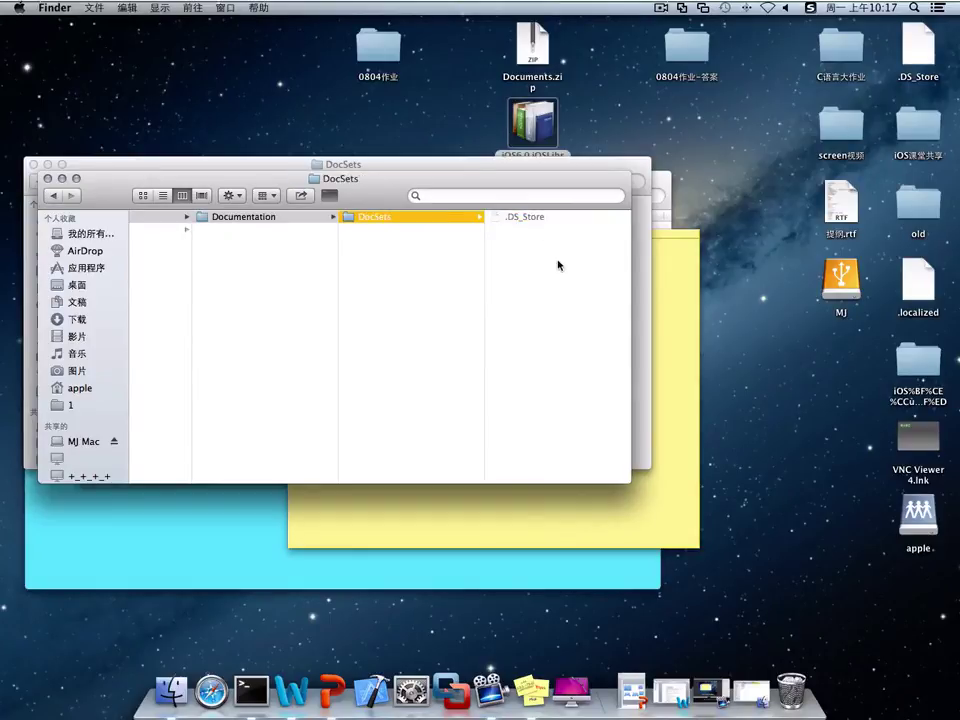
Show the Get Info window for this DocSets folder and copy its location /Users/apple/Library/Developer/Shared/Documentation.
{"action": "right_click", "coordinate": [414, 193]}
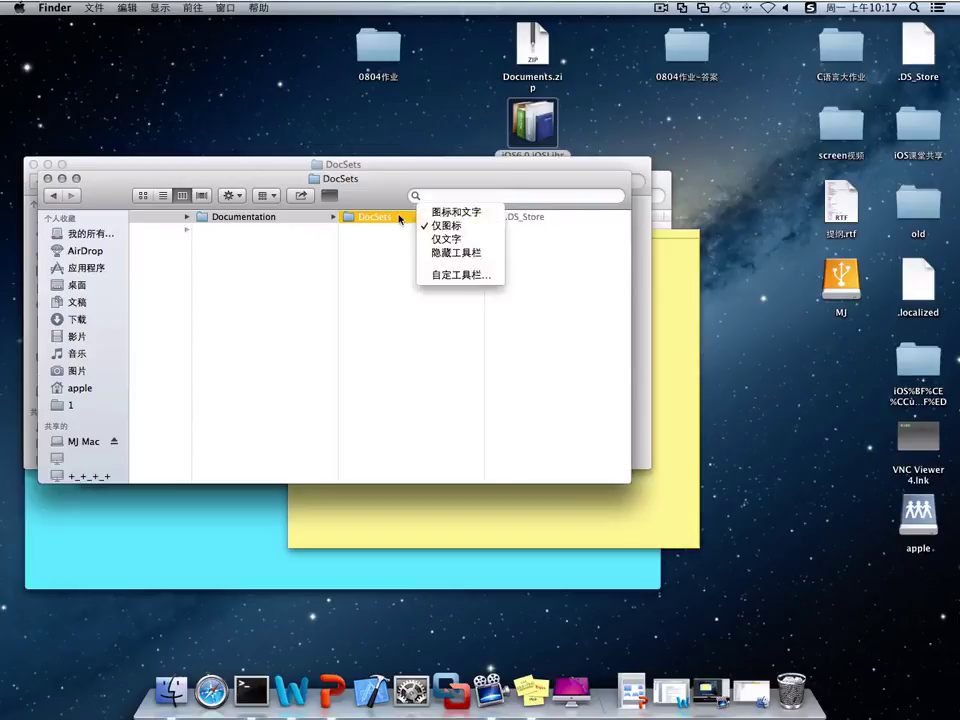
{"action": "right_click", "coordinate": [401, 216]}
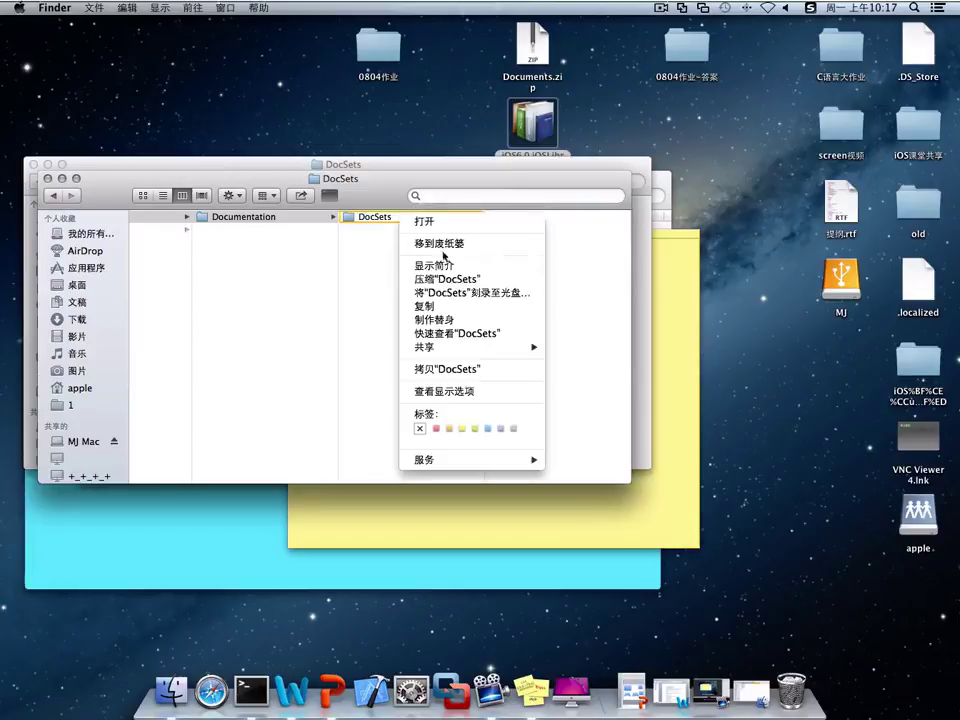
{"action": "left_click", "coordinate": [457, 267]}
{"action": "left_click_drag", "start_coordinate": [60, 177], "coordinate": [126, 198]}
{"action": "key", "text": "super+c"}
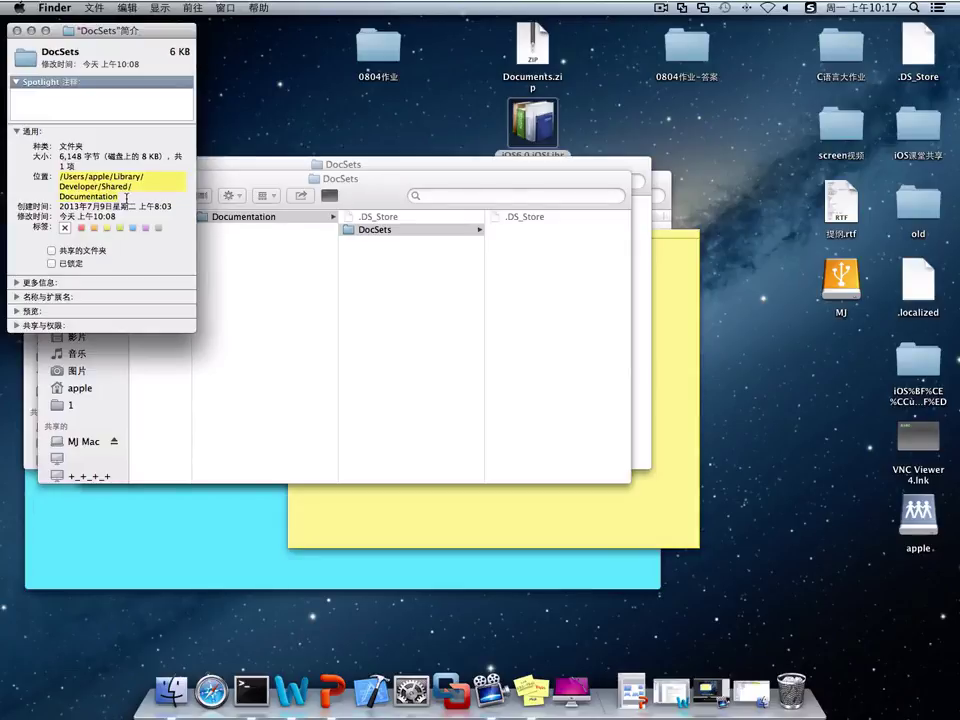
Paste the copied DocSets location under the second item in the yellow sticky note.
{"action": "left_click", "coordinate": [283, 320]}
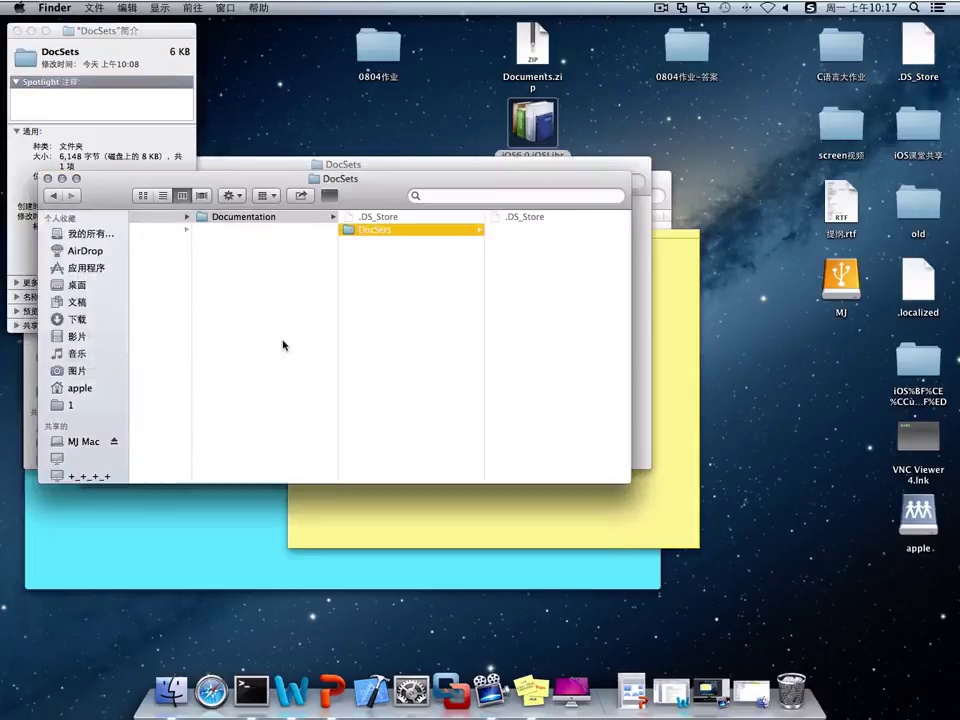
{"action": "left_click", "coordinate": [530, 686]}
{"action": "key", "text": "super+v"}
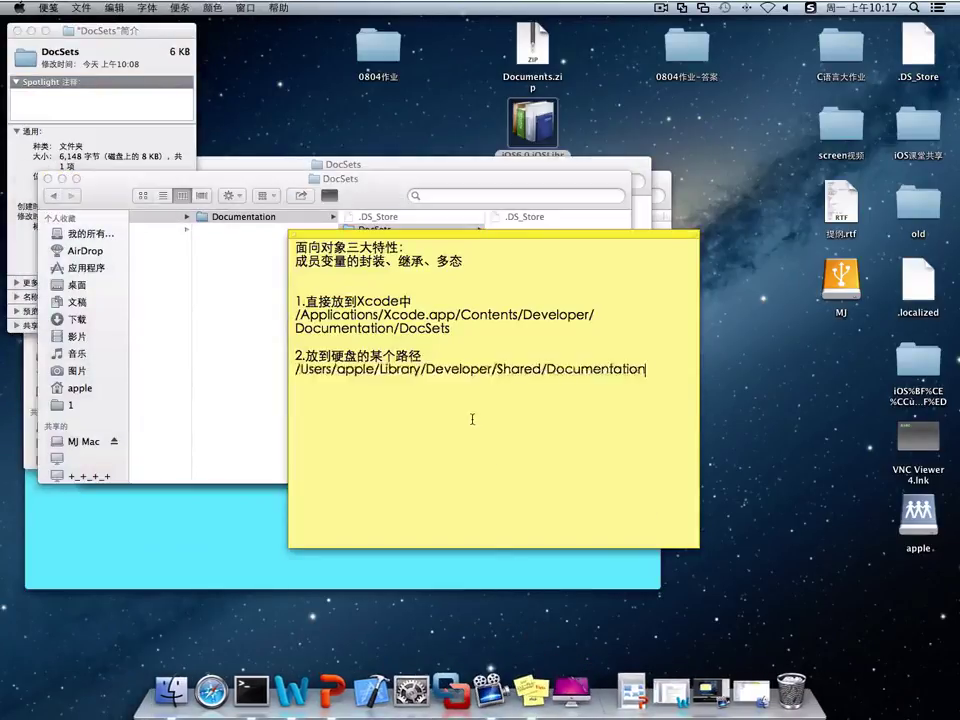
Replace the folder name apple in the pasted path with the placeholder 用户名.
{"action": "left_click", "coordinate": [374, 372]}
{"action": "key", "text": "BackSpace"}
{"action": "key", "text": "BackSpace"}
{"action": "key", "text": "BackSpace"}
{"action": "key", "text": "BackSpace"}
{"action": "key", "text": "BackSpace"}
{"action": "key", "text": "shift"}
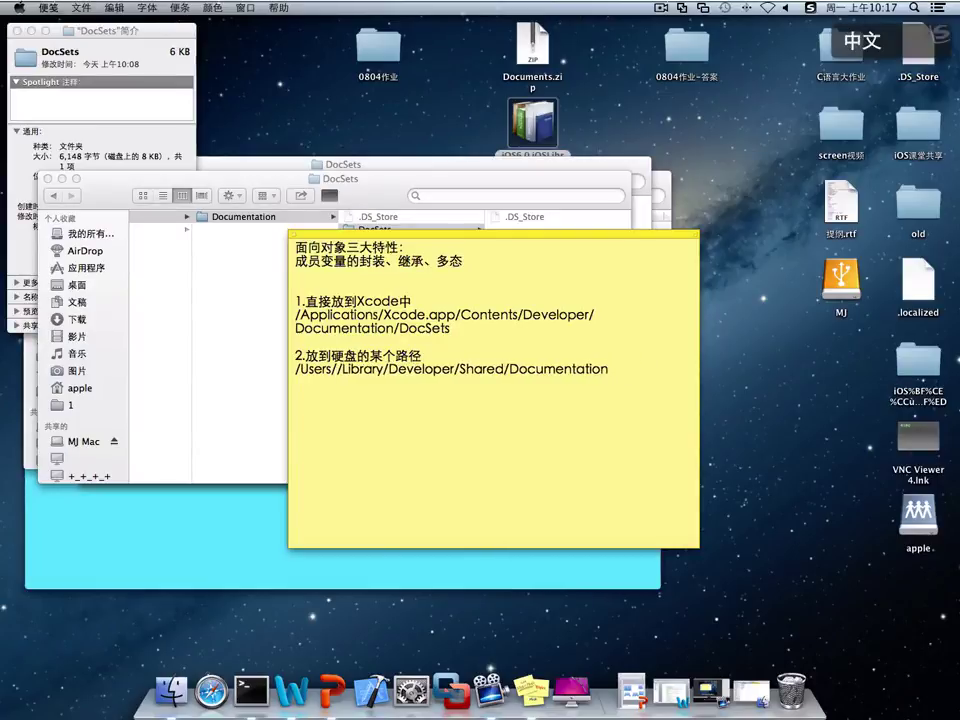
{"action": "type", "text": "用户名"}
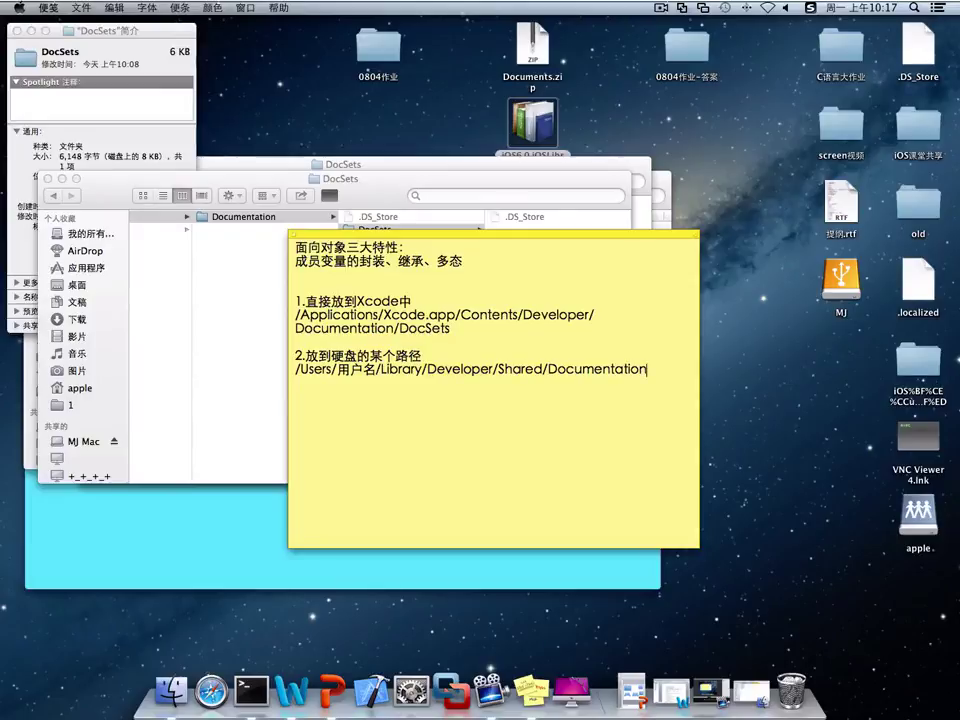
Append /DocSets to the end of the second item's path in the sticky note.
{"action": "key", "text": "BackSpace"}
{"action": "key", "text": "ctrl+space"}
{"action": "type", "text": "/"}
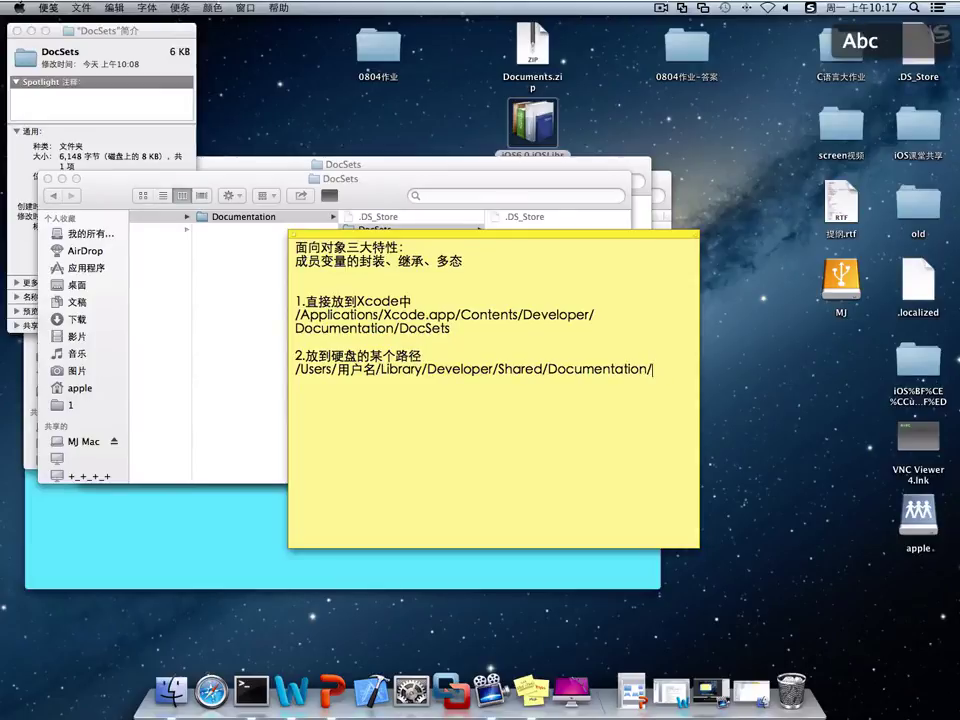
{"action": "type", "text": "DocSets"}
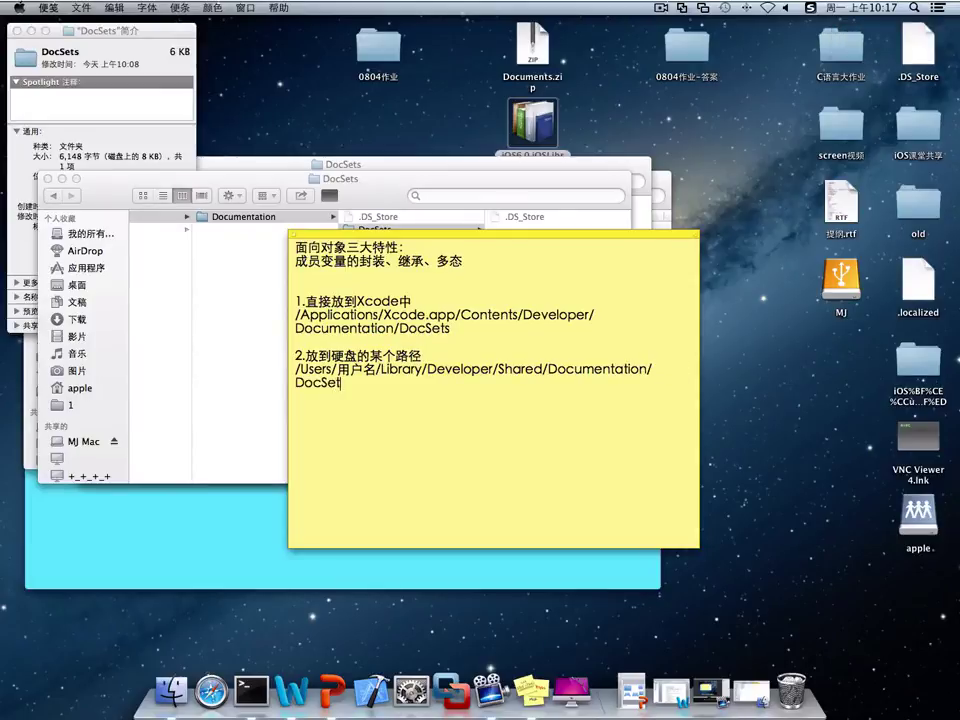
{"action": "key", "text": "ctrl+space"}
Select and copy both numbered installation items with their paths in the sticky note.
{"action": "key", "text": "shift+Up"}
{"action": "key", "text": "shift+Up"}
{"action": "key", "text": "shift+Up"}
{"action": "key", "text": "shift+Up"}
{"action": "key", "text": "shift+Up"}
{"action": "key", "text": "shift+Up"}
{"action": "key", "text": "shift+Up"}
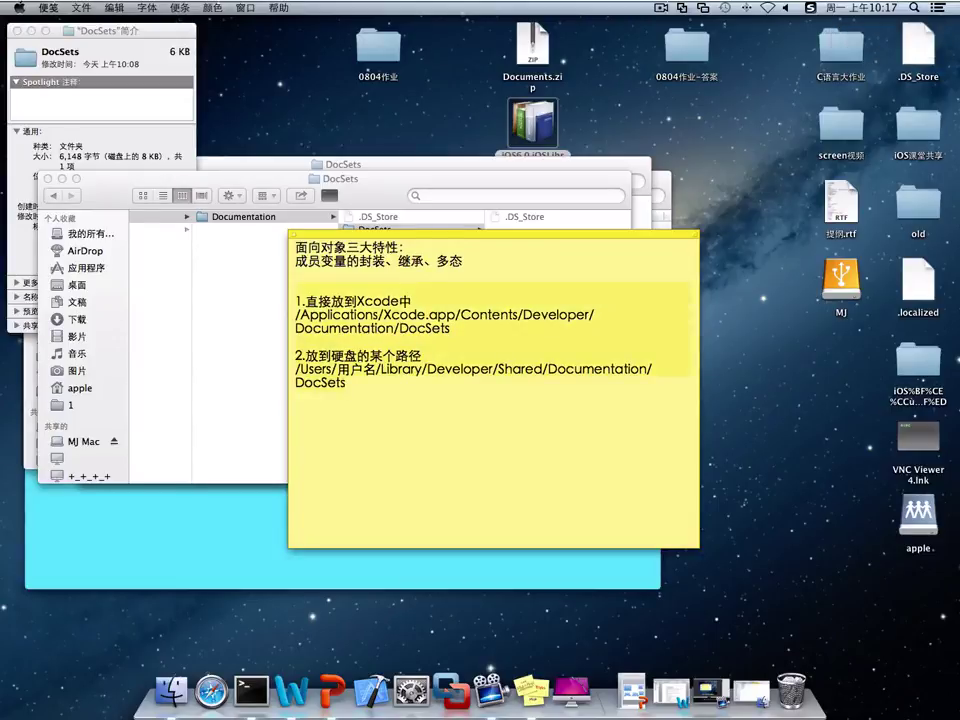
Switch to Terminal and change to the parent directory with cd ../.
{"action": "left_click", "coordinate": [189, 336]}
{"action": "left_click", "coordinate": [245, 683]}
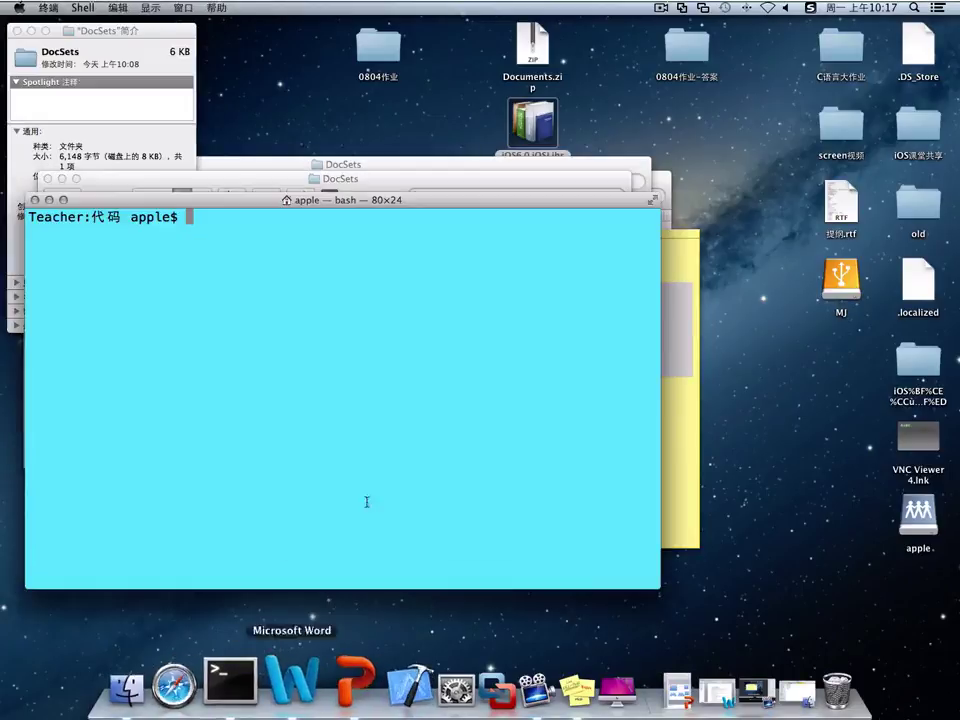
{"action": "type", "text": "d"}
{"action": "key", "text": "shift"}
{"action": "key", "text": "BackSpace"}
{"action": "type", "text": "cd ../"}
{"action": "key", "text": "Return"}
Try to run the bare file name Xcode文档安装.m as a command in Terminal.
{"action": "key", "text": "shift"}
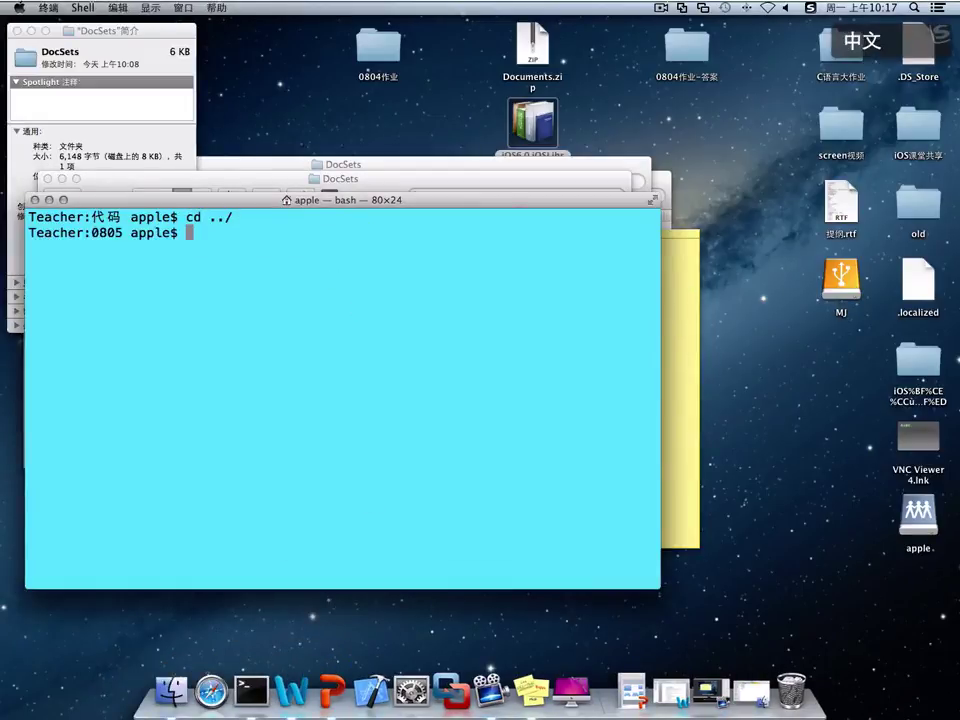
{"action": "type", "text": "Xcodewendang"}
{"action": "key", "text": "space"}
{"action": "type", "text": "anzhuang"}
{"action": "key", "text": "space"}
{"action": "key", "text": "shift"}
{"action": "type", "text": ".m"}
{"action": "key", "text": "Return"}
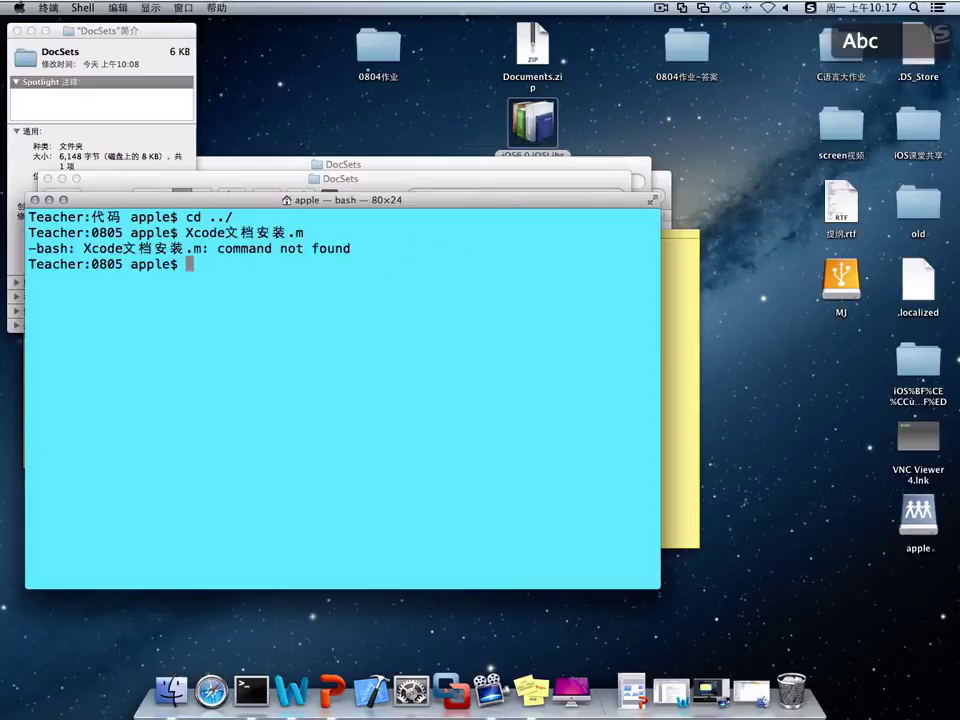
{"action": "type", "text": "open"}
{"action": "key", "text": "BackSpace"}
{"action": "key", "text": "BackSpace"}
{"action": "key", "text": "BackSpace"}
{"action": "key", "text": "BackSpace"}
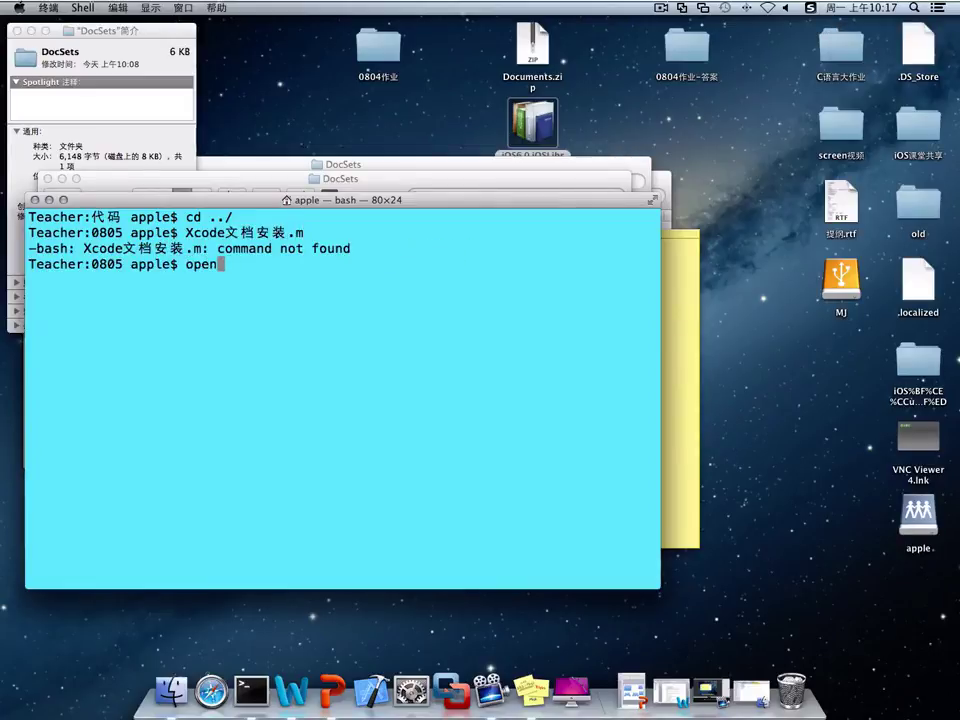
{"action": "key", "text": "BackSpace"}
Create an empty file named Xcode in the current folder with touch.
{"action": "type", "text": "touch "}
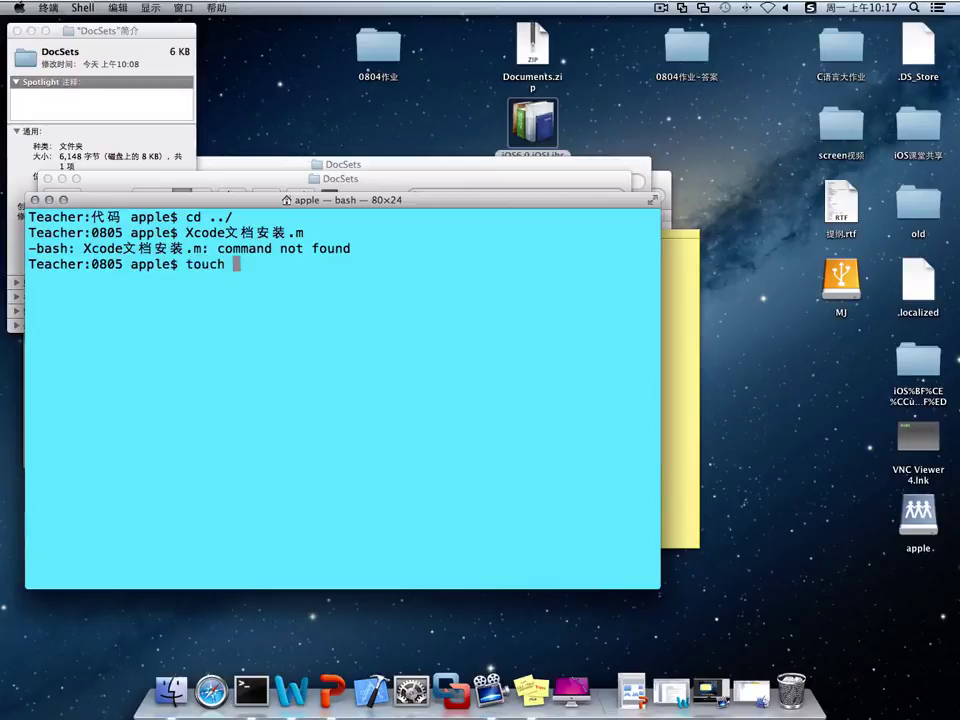
{"action": "type", "text": "Xcode"}
{"action": "key", "text": "Return"}
{"action": "key", "text": "shift"}
{"action": "type", "text": "we"}
{"action": "key", "text": "BackSpace"}
{"action": "key", "text": "BackSpace"}
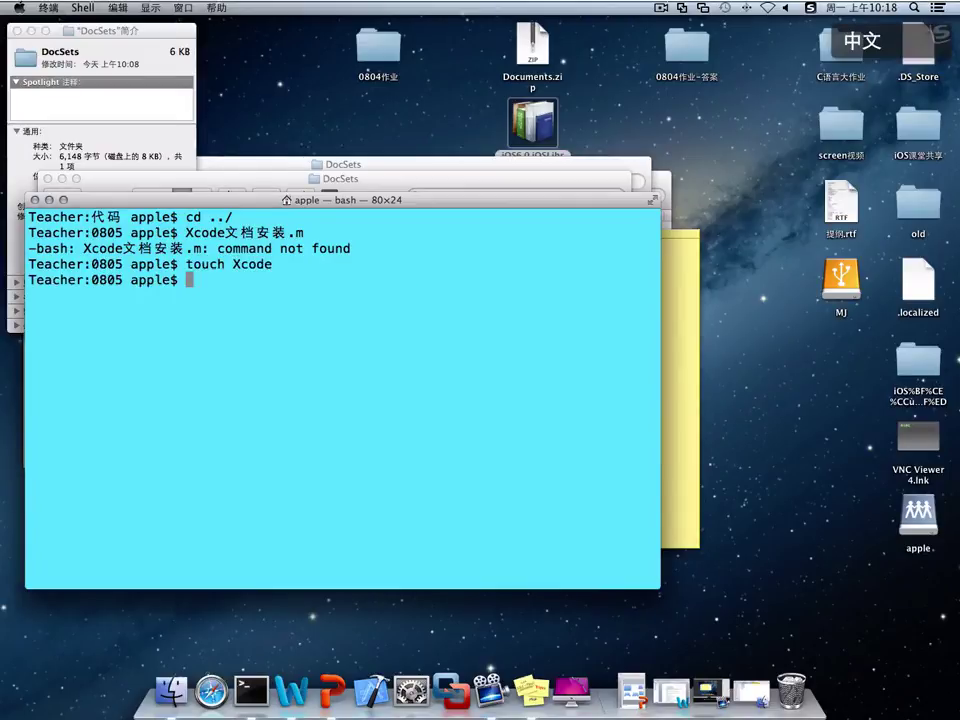
Create an empty file Xcode文档安装.m with touch, and start an open command for it with open Xcode.
{"action": "key", "text": "shift"}
{"action": "type", "text": "touch XZ"}
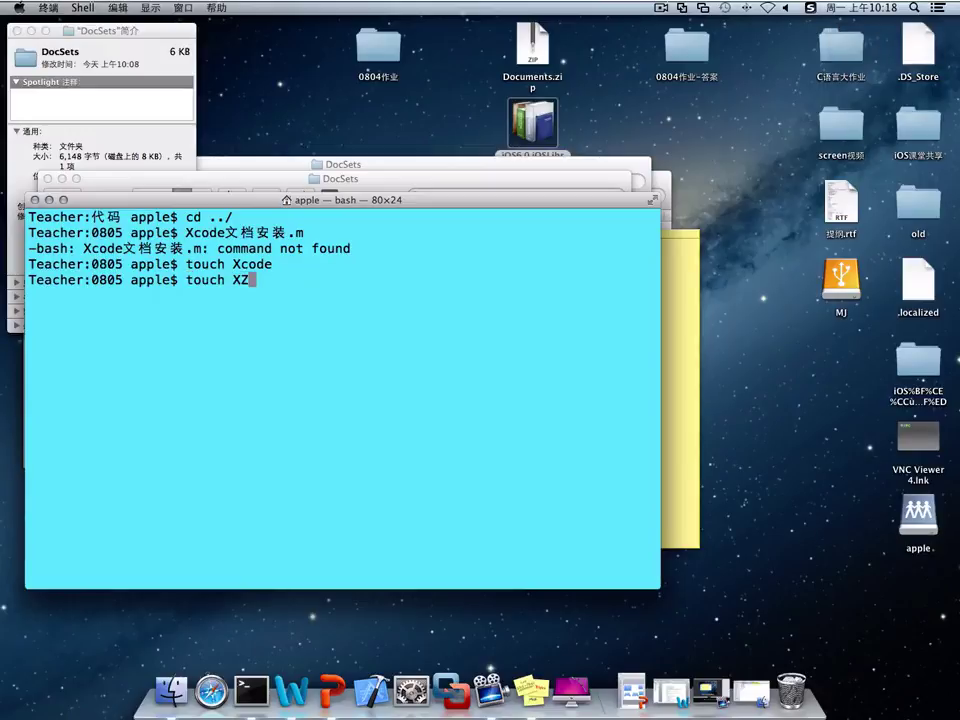
{"action": "key", "text": "BackSpace"}
{"action": "type", "text": "code"}
{"action": "key", "text": "shift"}
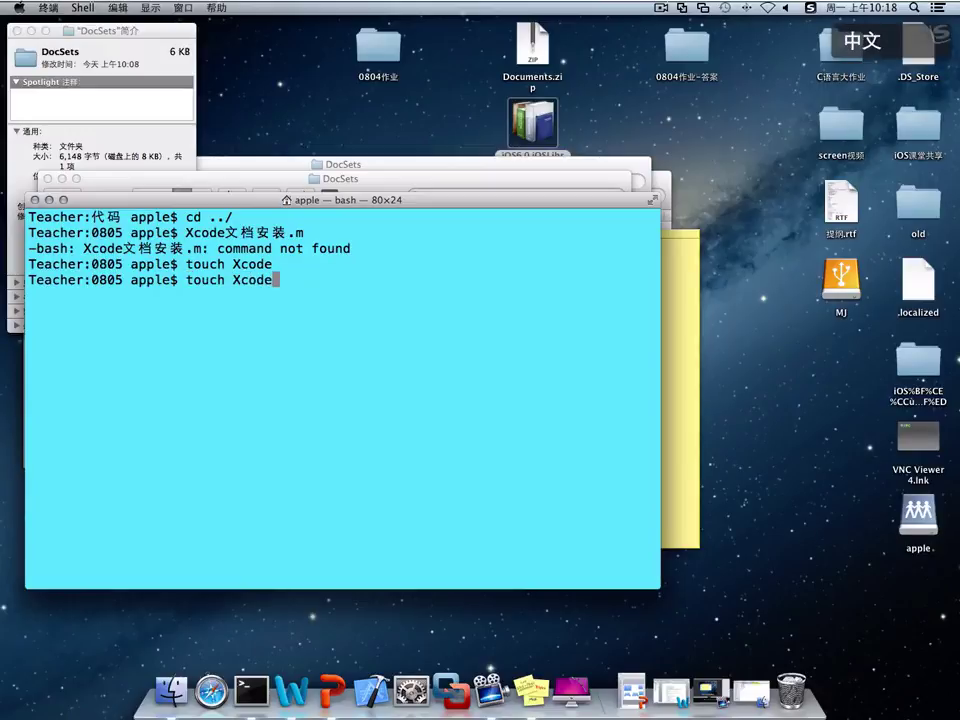
{"action": "type", "text": "文档安装"}
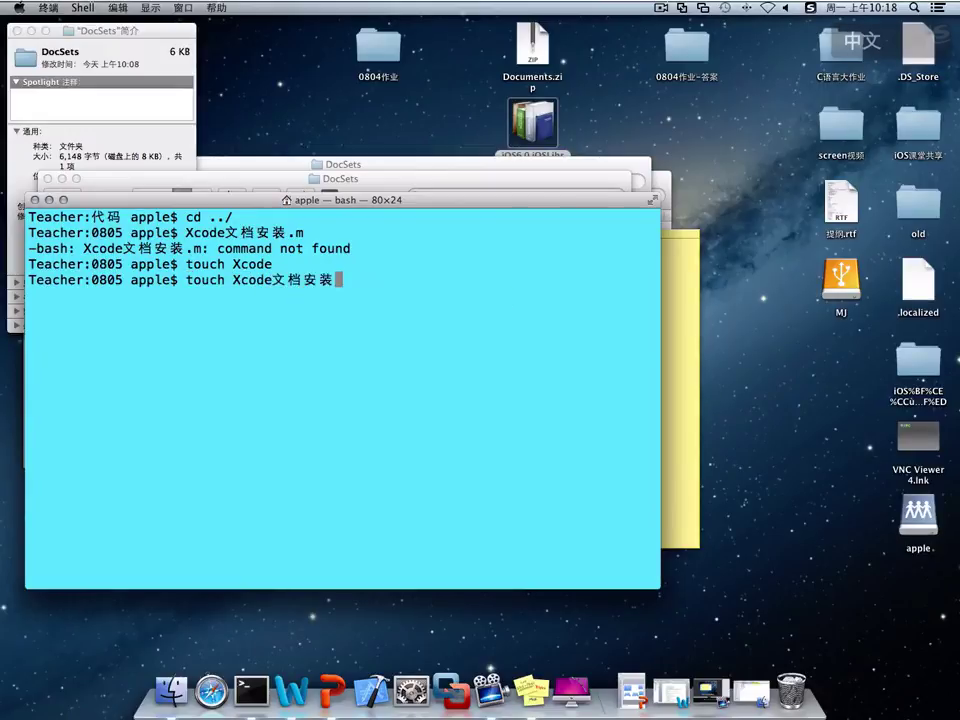
{"action": "key", "text": "shift"}
{"action": "type", "text": ".m"}
{"action": "key", "text": "Return"}
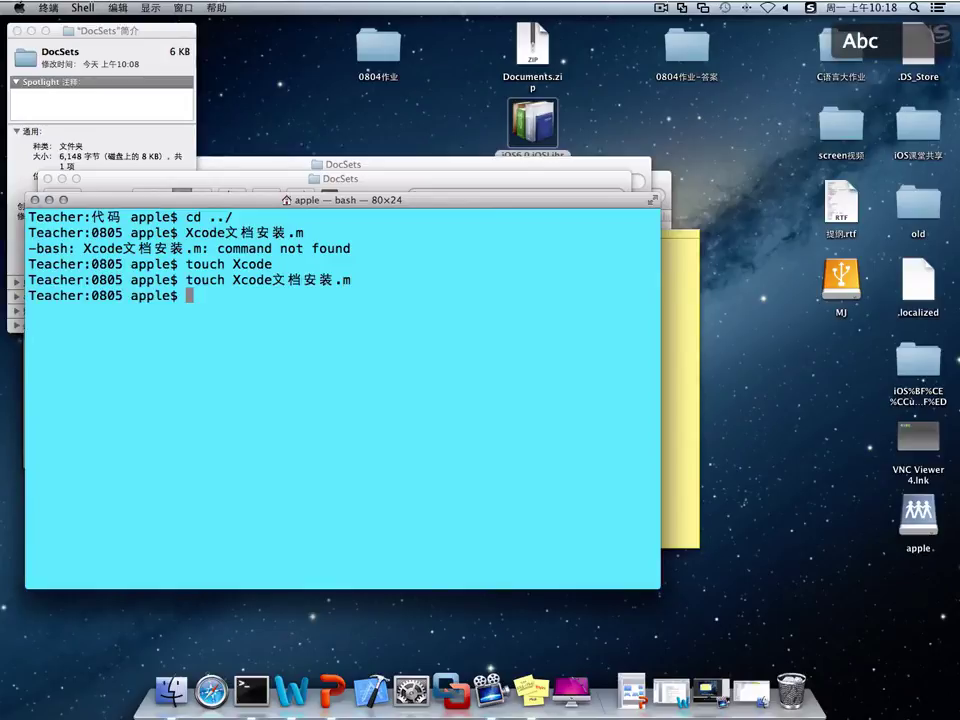
{"action": "type", "text": "open Xcode"}
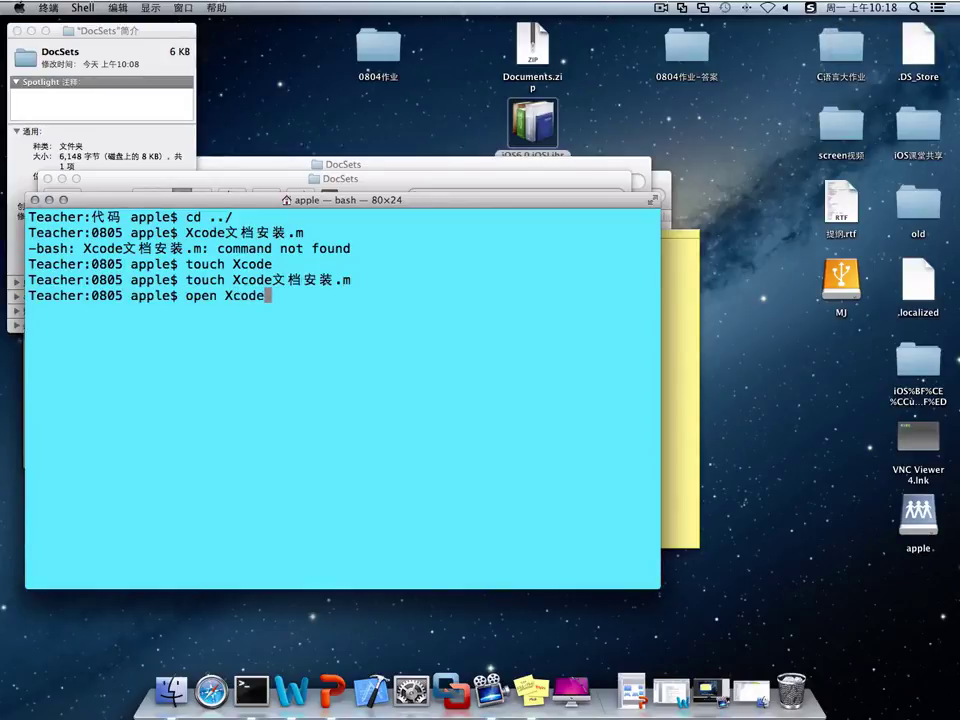
Move iOS6.0.iOSLibrary.docset to a free spot on the desktop and preview it with Quick Look.
{"action": "left_click", "coordinate": [538, 44]}
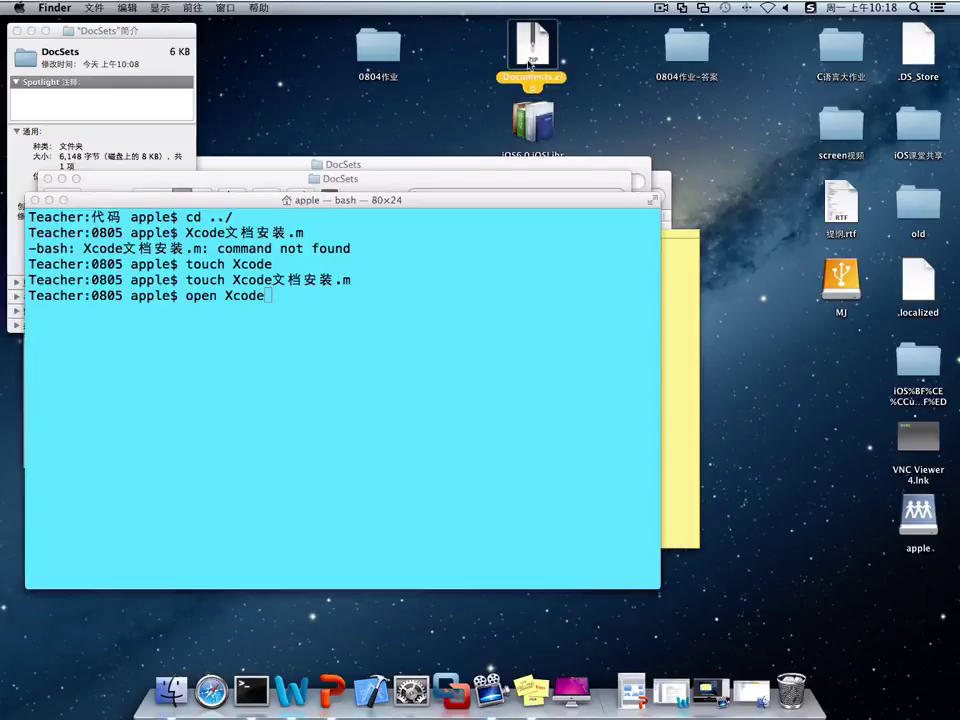
{"action": "key", "text": "t"}
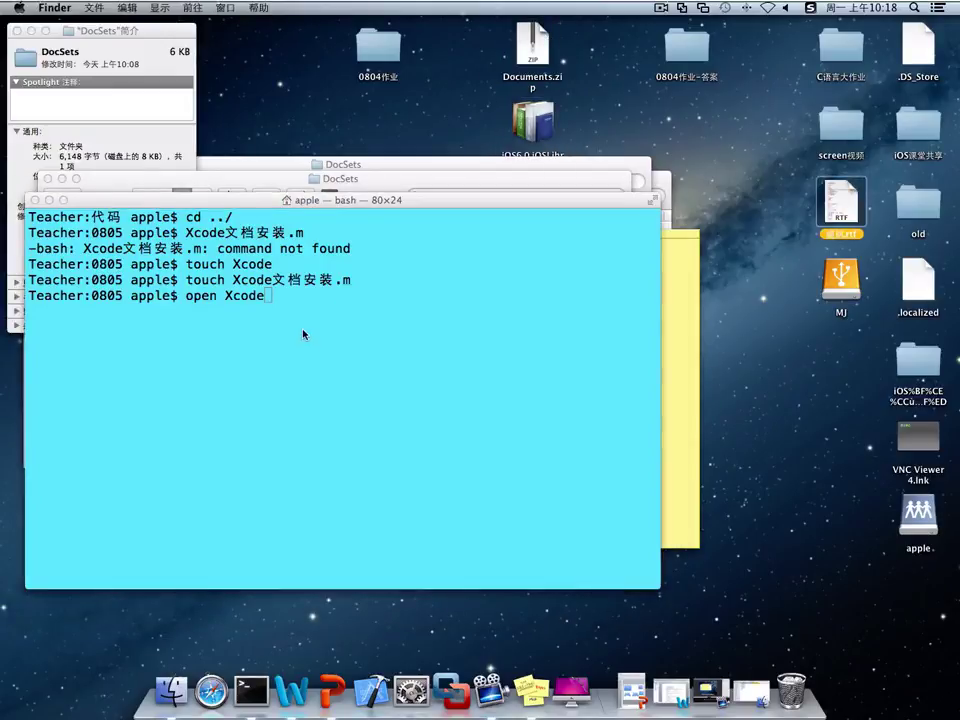
{"action": "left_click", "coordinate": [533, 76]}
{"action": "left_click", "coordinate": [544, 120]}
{"action": "left_click_drag", "start_coordinate": [544, 120], "coordinate": [266, 95]}
{"action": "key", "text": "space"}
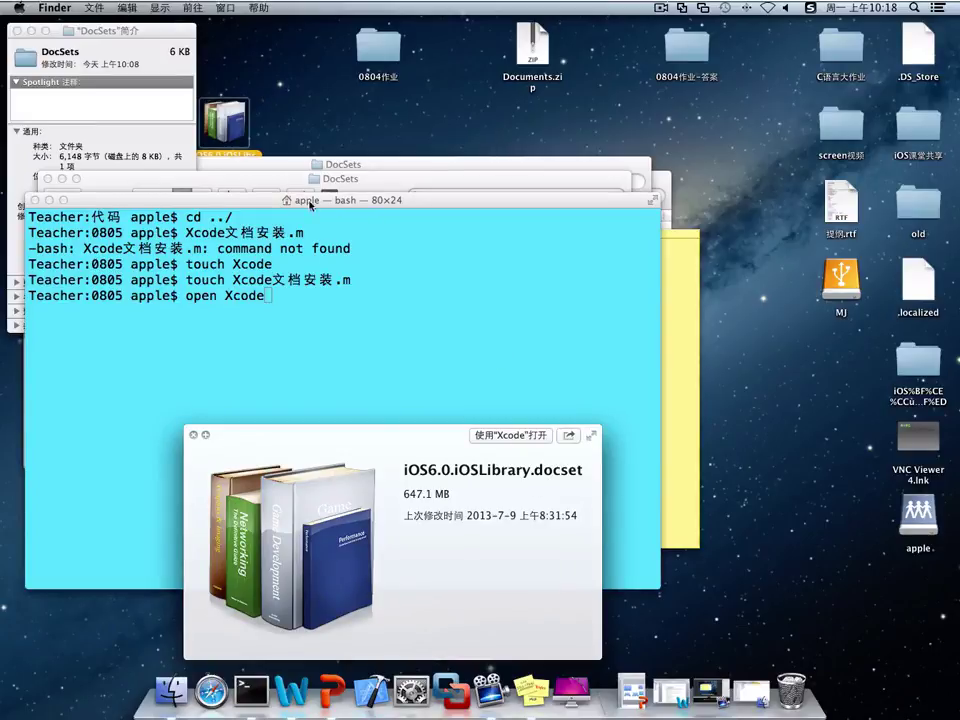
{"action": "key", "text": "space"}
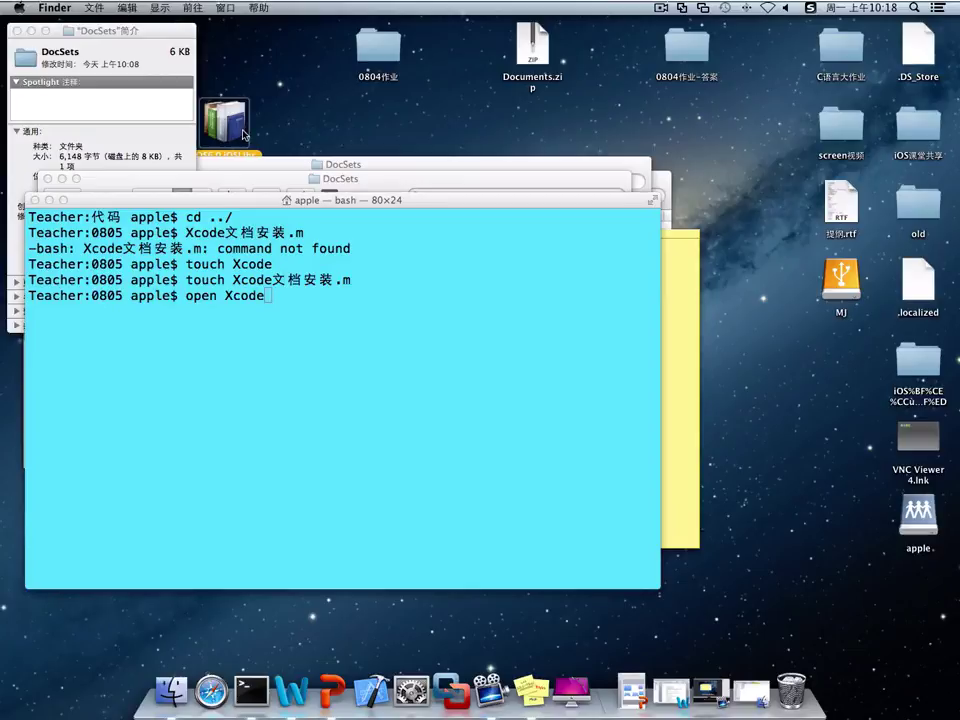
Inspect the package contents of iOS6.0.iOSLibrary.docset down to Contents/Resources, close the window, and move the docset back toward the desktop's middle.
{"action": "left_click", "coordinate": [549, 63]}
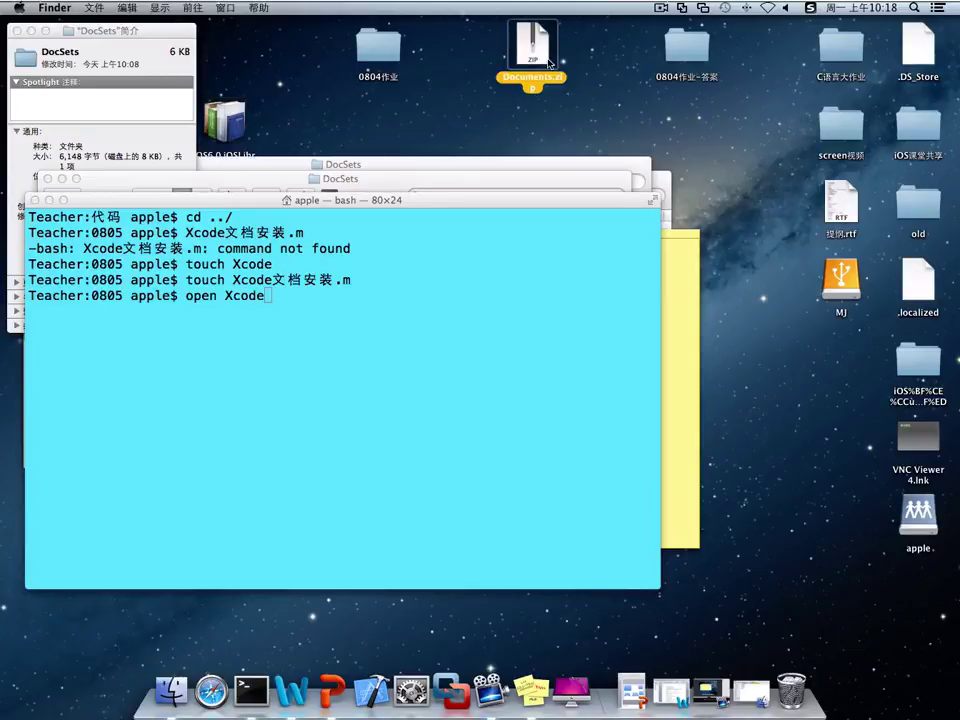
{"action": "right_click", "coordinate": [241, 120]}
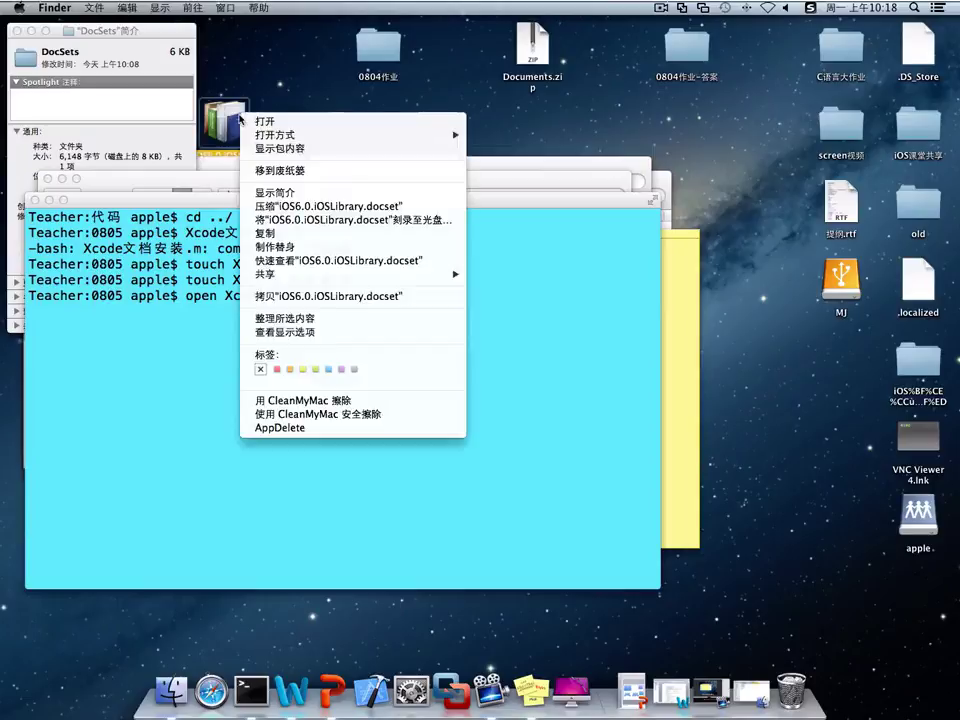
{"action": "left_click", "coordinate": [281, 153]}
{"action": "left_click", "coordinate": [193, 96]}
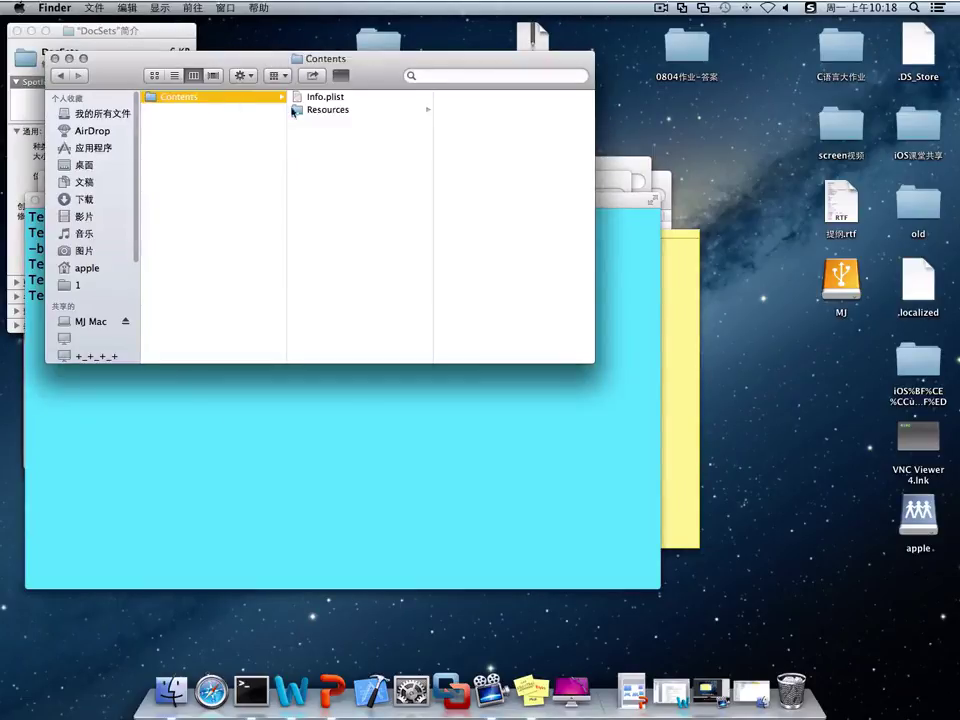
{"action": "left_click", "coordinate": [339, 109]}
{"action": "left_click_drag", "start_coordinate": [540, 172], "coordinate": [472, 112]}
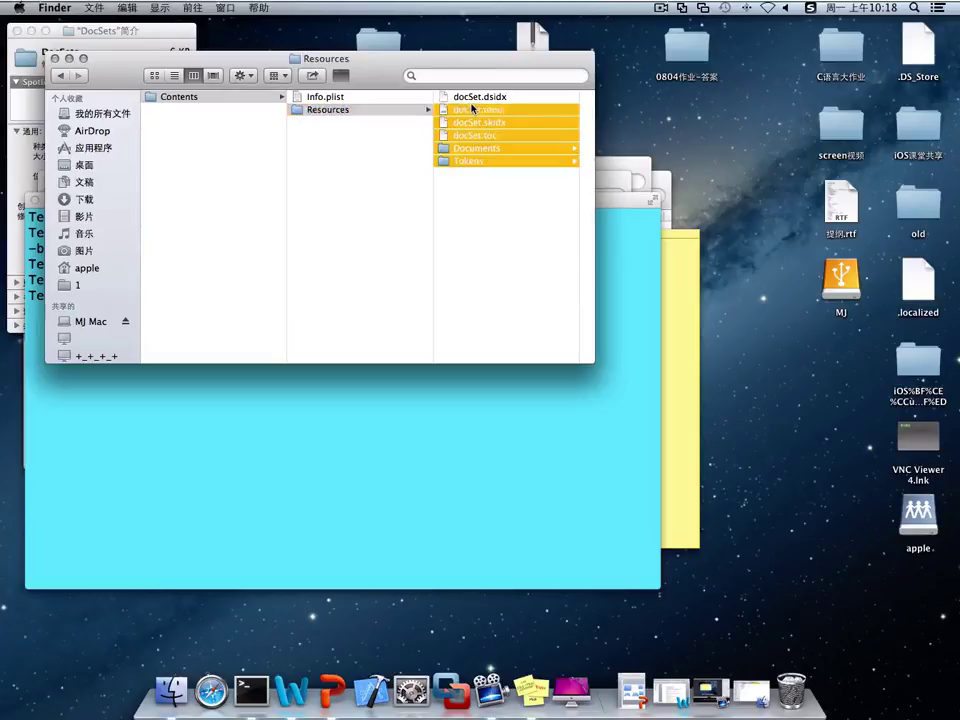
{"action": "key", "text": "super+bracketleft"}
{"action": "left_click", "coordinate": [55, 58]}
{"action": "left_click_drag", "start_coordinate": [248, 122], "coordinate": [478, 122]}
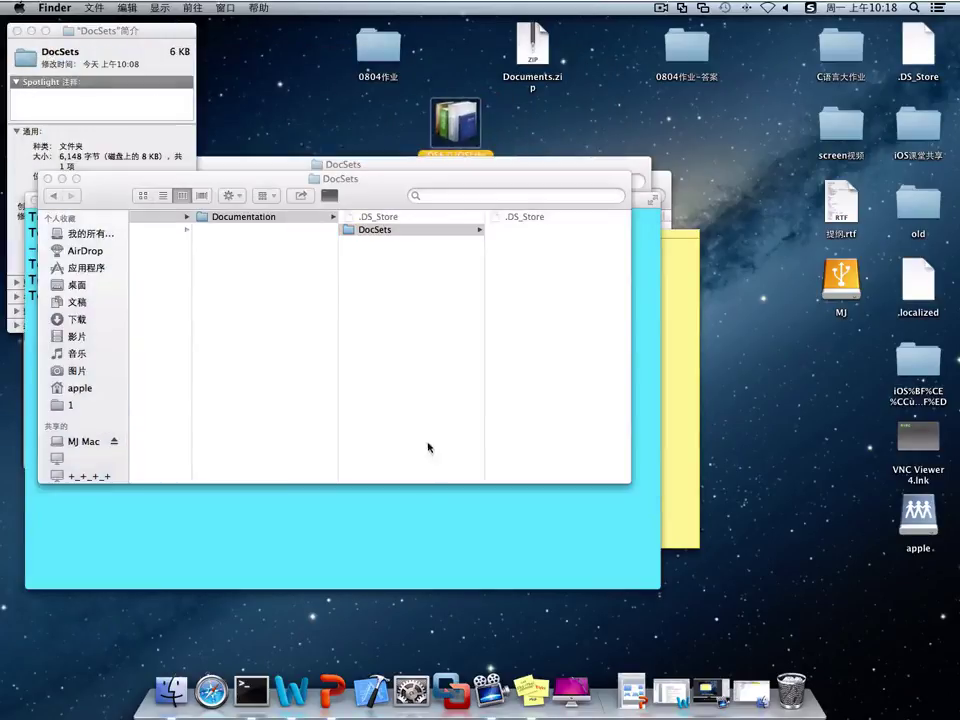
Return to Terminal and complete the open command with Xcode文档安装.m to open that file in Xcode.
{"action": "left_click", "coordinate": [424, 499]}
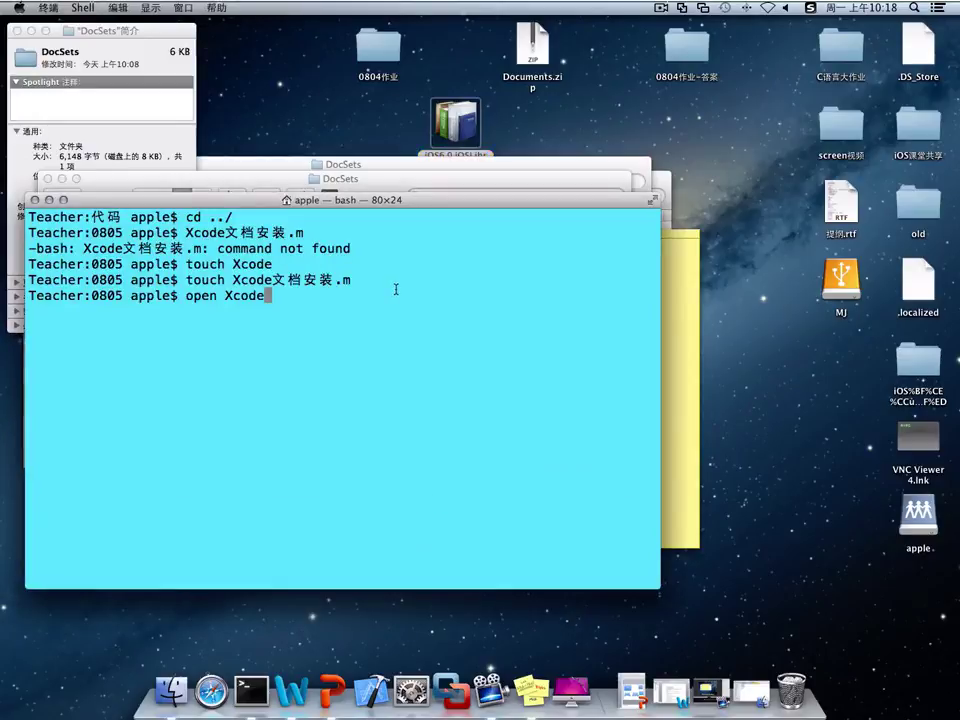
{"action": "key", "text": "Tab"}
{"action": "key", "text": "Tab"}
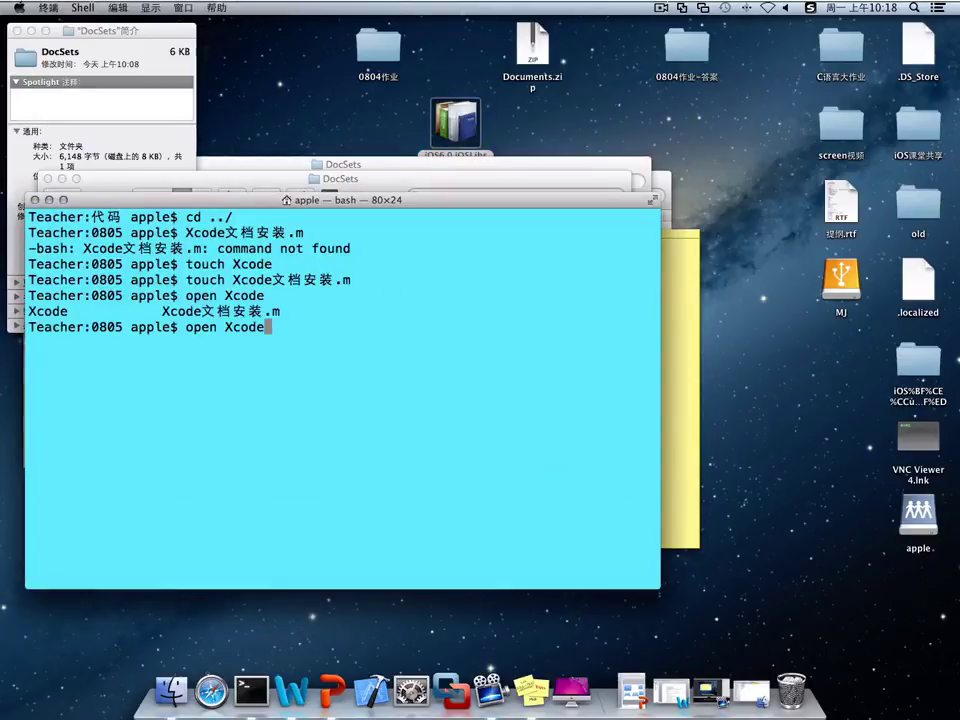
{"action": "key", "text": "Tab"}
{"action": "key", "text": "Tab"}
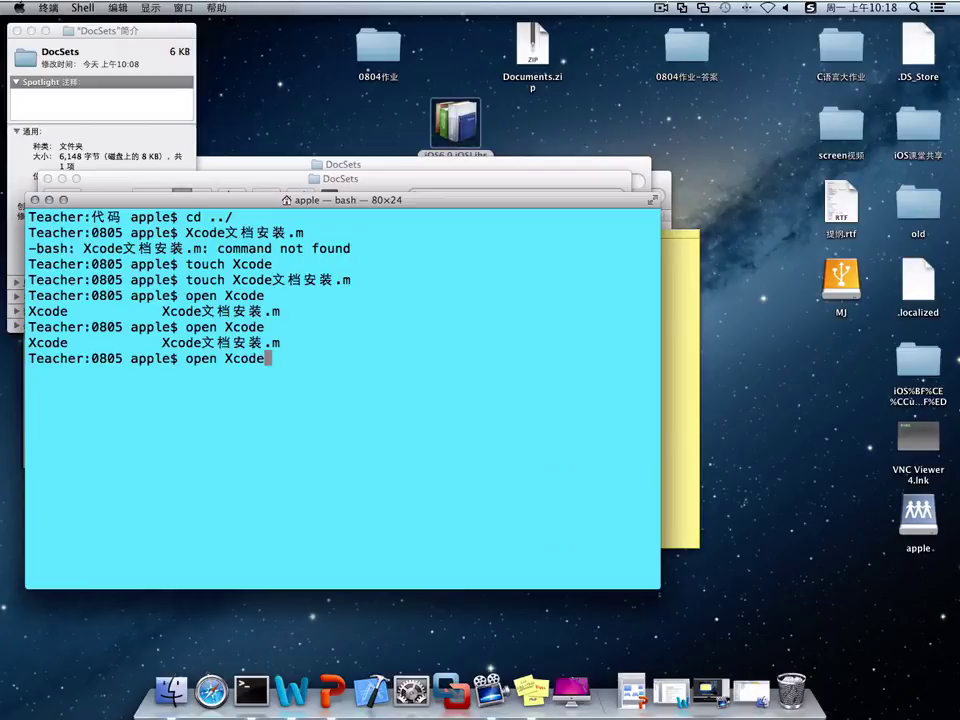
{"action": "key", "text": "ctrl+space"}
{"action": "type", "text": "wenda"}
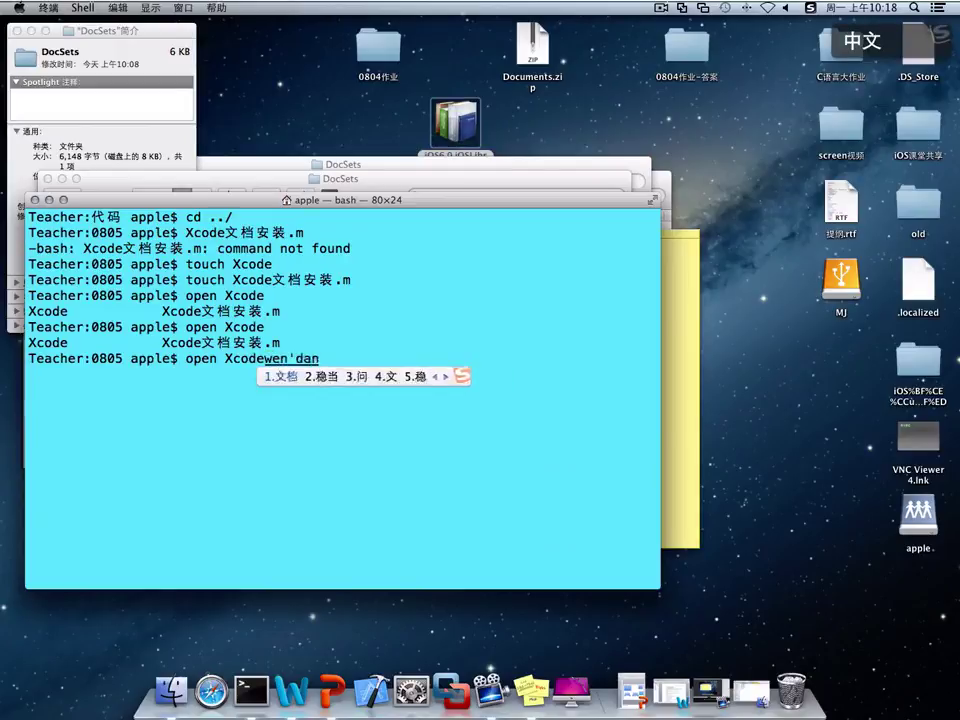
{"action": "key", "text": "space"}
{"action": "key", "text": "ctrl+space"}
{"action": "key", "text": "Tab"}
{"action": "key", "text": "Return"}
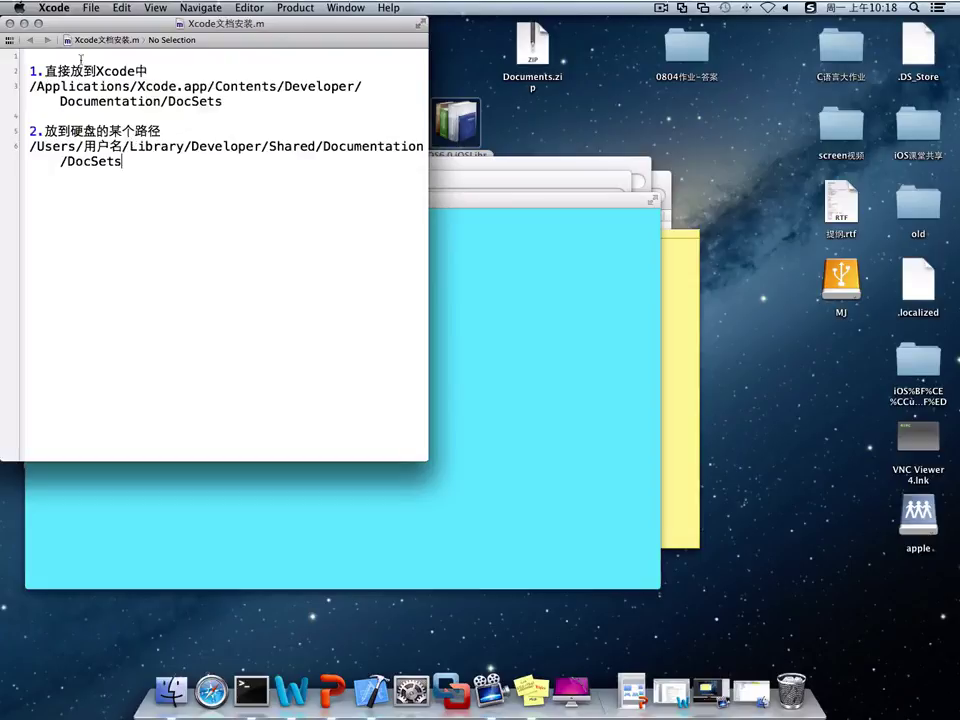
Paste the copied installation notes into Xcode文档安装.m and remove the blank first line.
{"action": "key", "text": "BackSpace"}
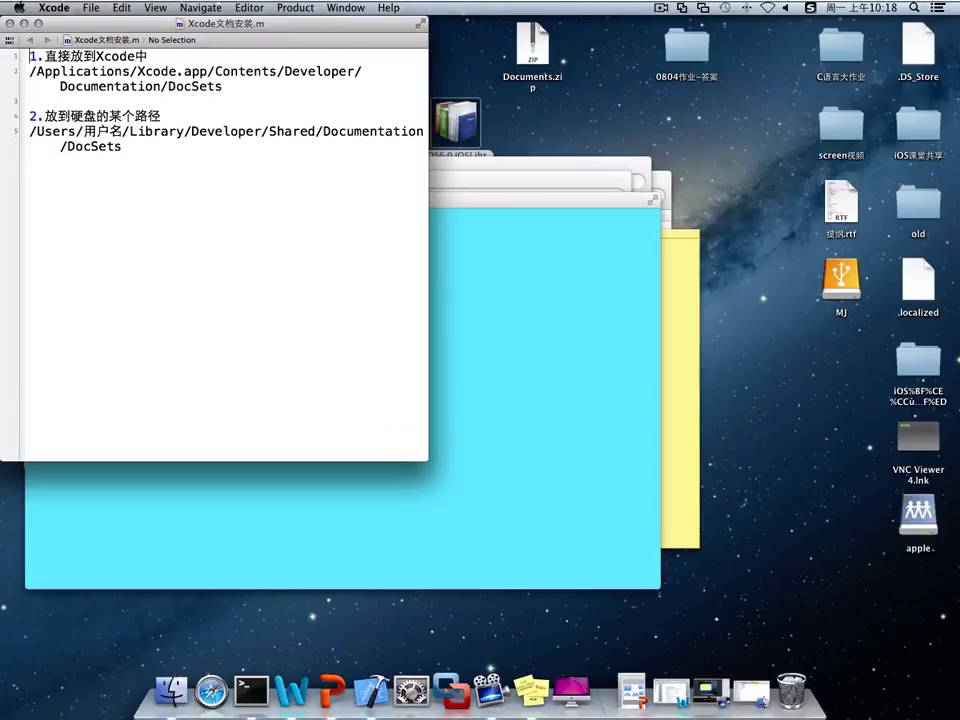